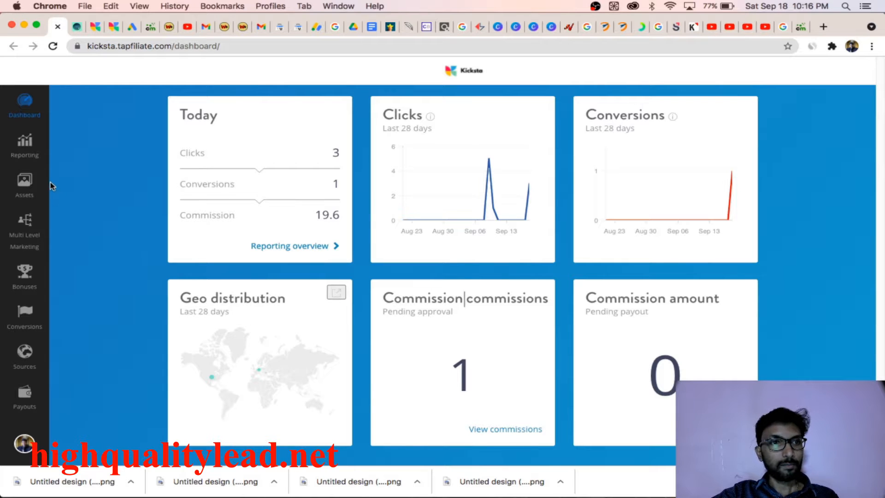
Examine the Kicksta affiliate dashboard's figures for today and its 28-day clicks and conversions charts.
scroll(111, 184, up, 5)
scroll(111, 187, down, 5)
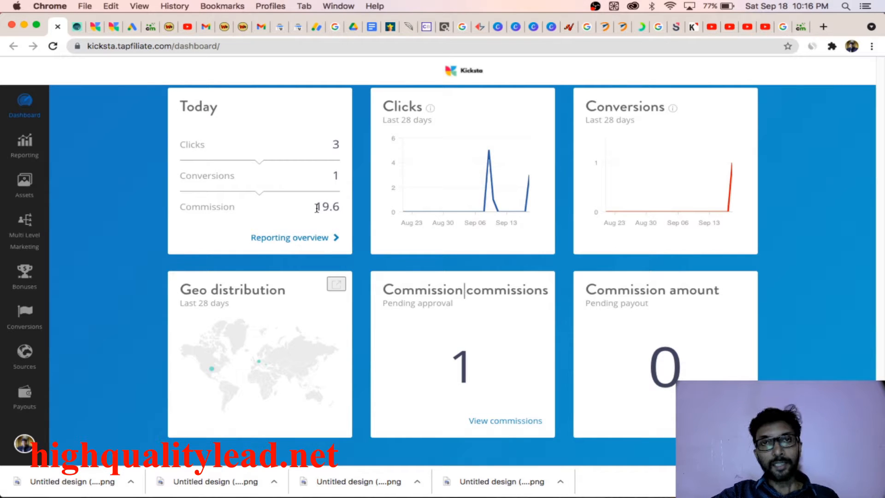
scroll(317, 208, up, 3)
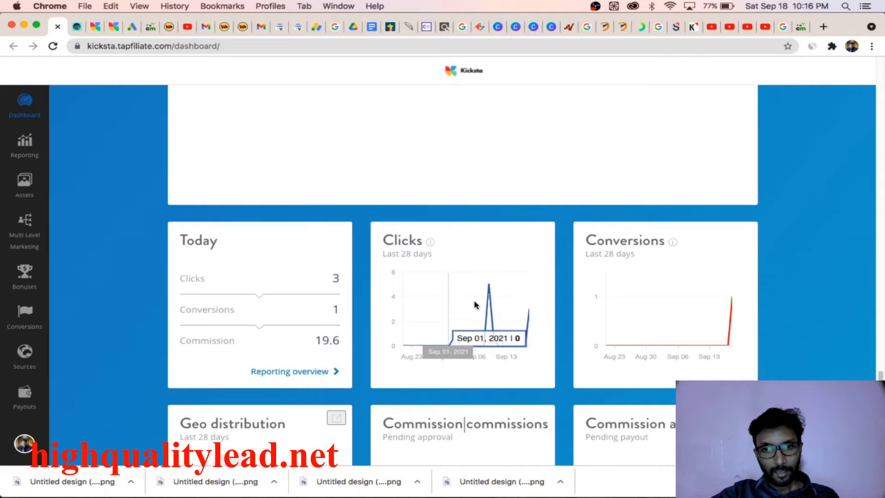
mouse_move(488, 305)
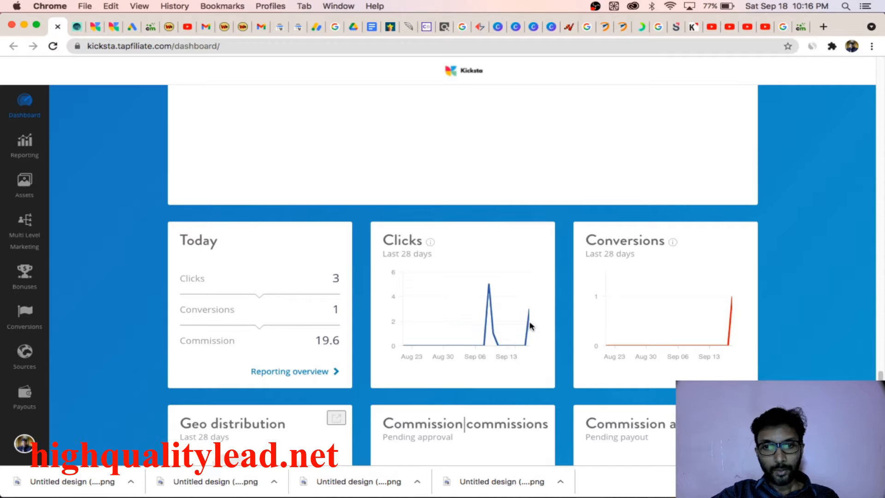
mouse_move(529, 324)
scroll(738, 347, down, 2)
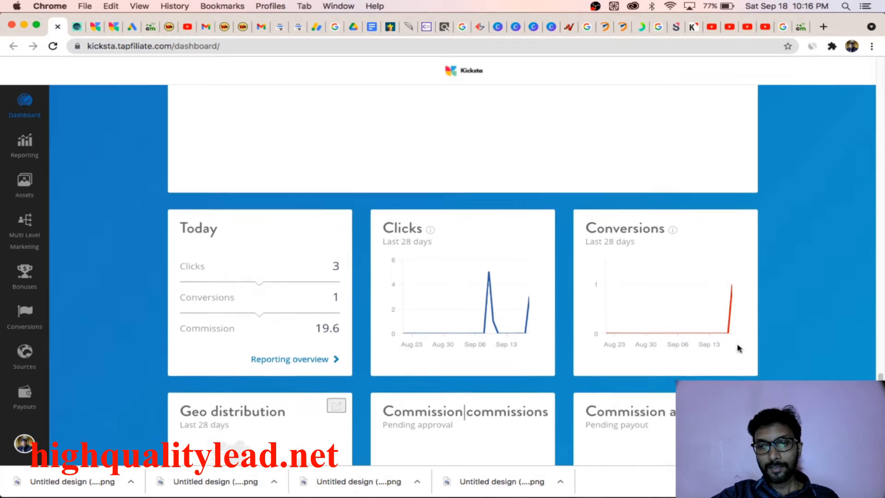
click(53, 46)
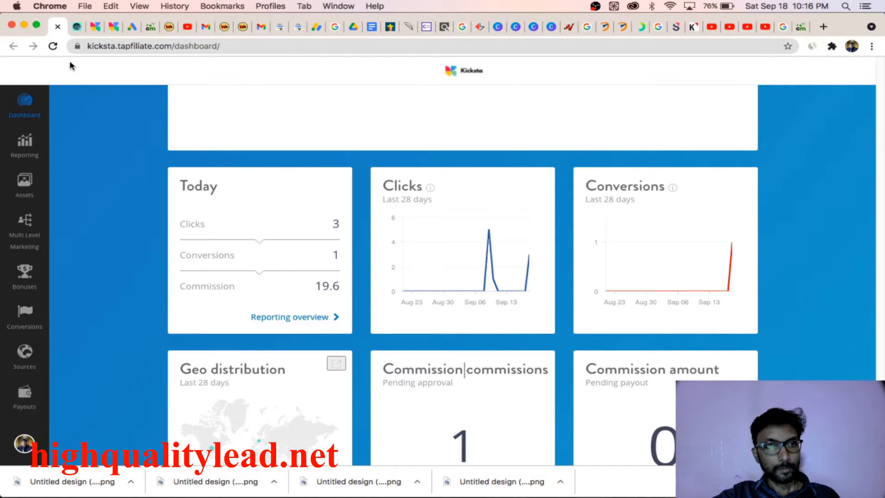
click(53, 46)
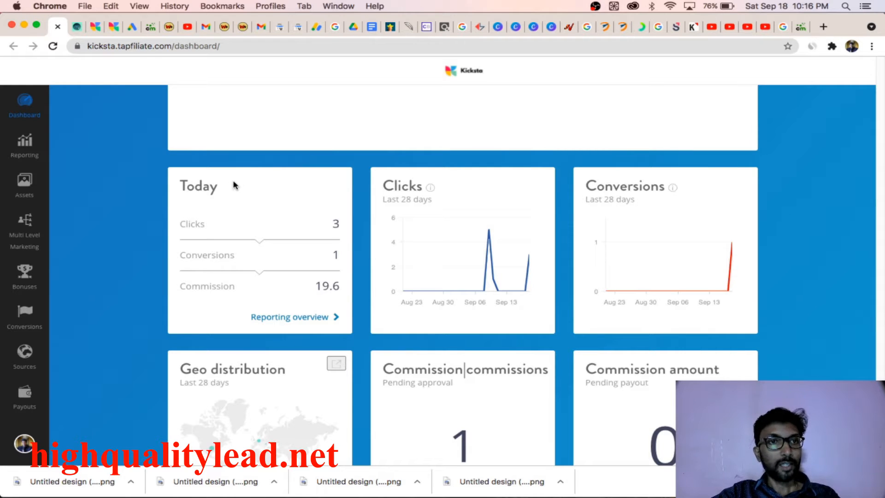
Look through the Kicksta home page down to the Affiliates link in its footer.
click(95, 27)
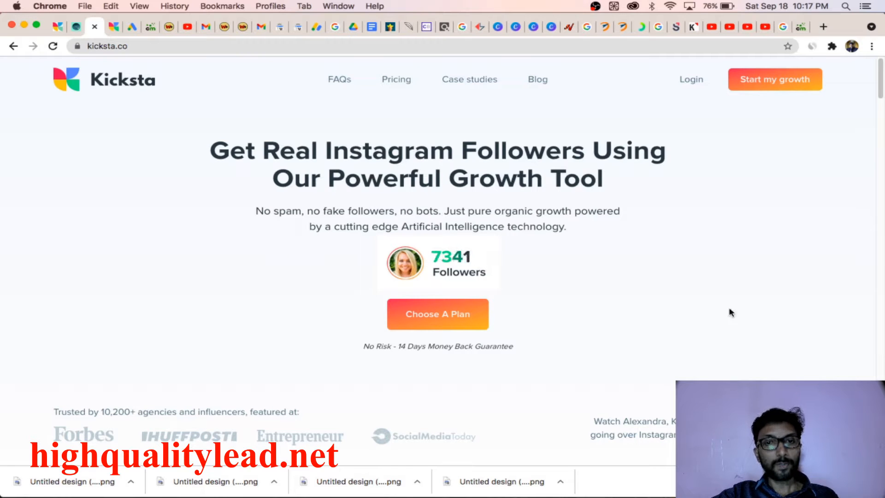
scroll(694, 292, down, 20)
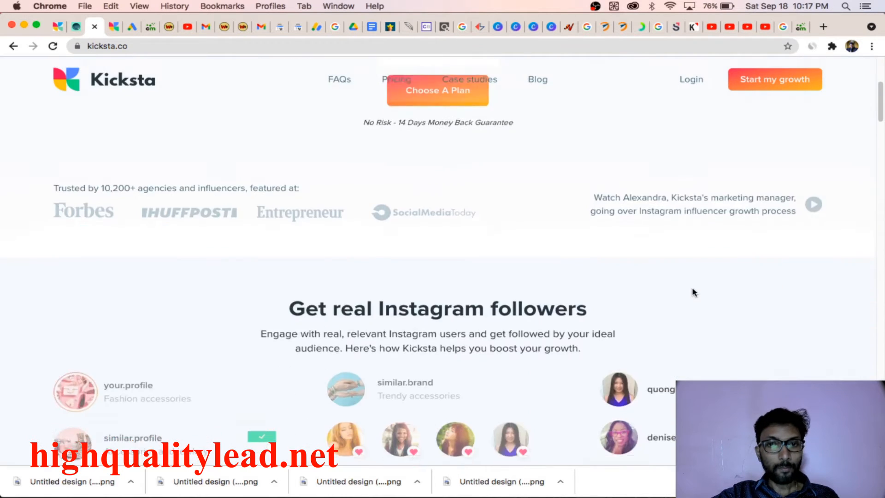
scroll(693, 292, down, 20)
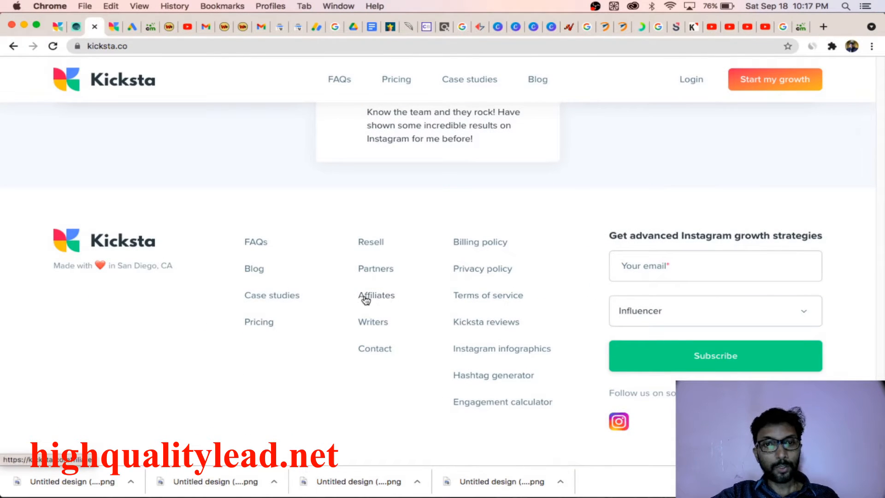
Review the affiliate program highlights on Kicksta's affiliate page and bring up the pricing plans.
click(113, 29)
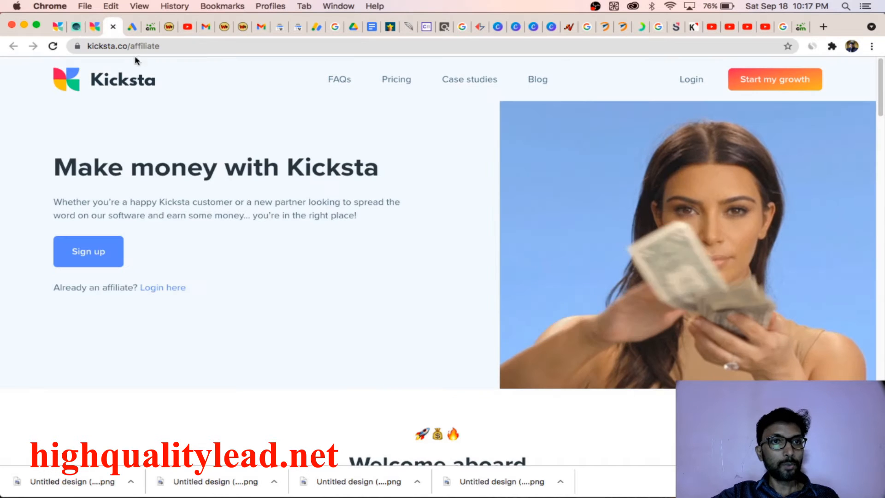
scroll(376, 265, down, 3)
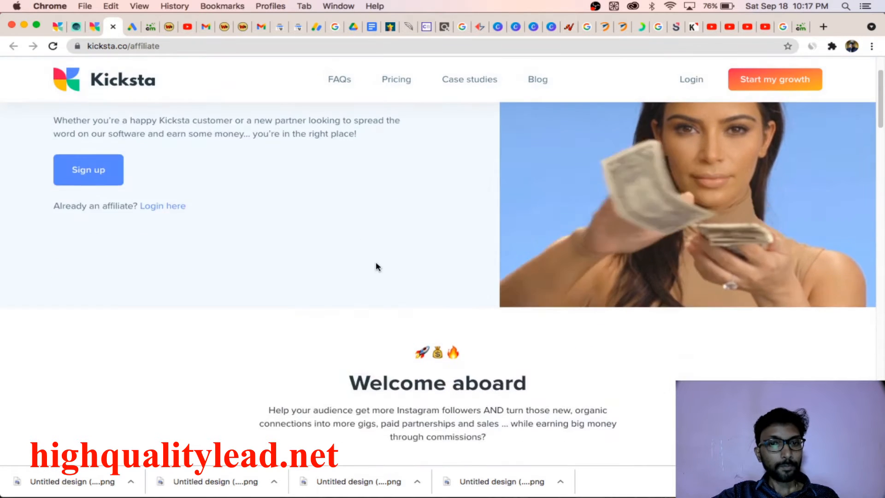
scroll(376, 267, down, 10)
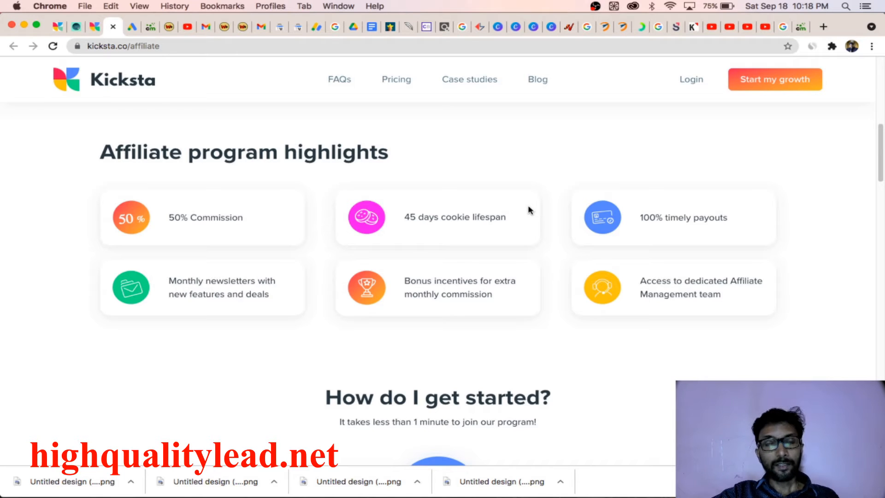
click(396, 79)
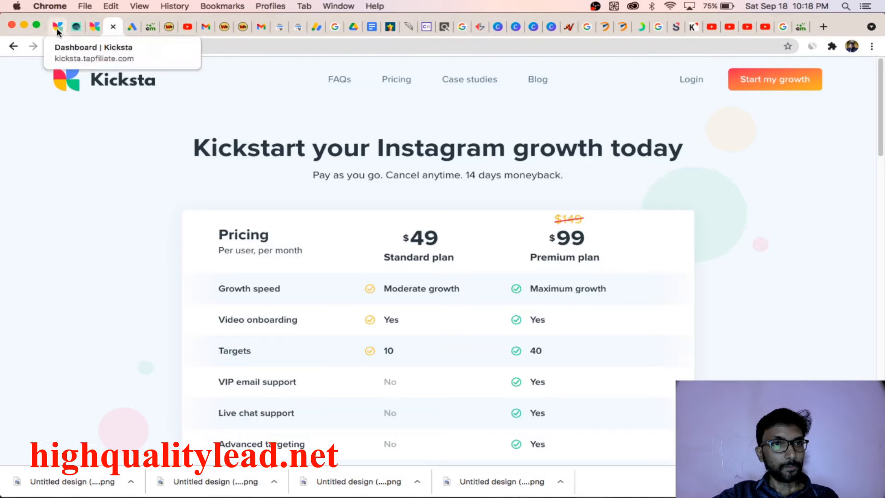
Search the High Quality Lead blog for "kicksta" and open the "Kicksta Review – Is Kicksta safe and legit?" article.
click(73, 27)
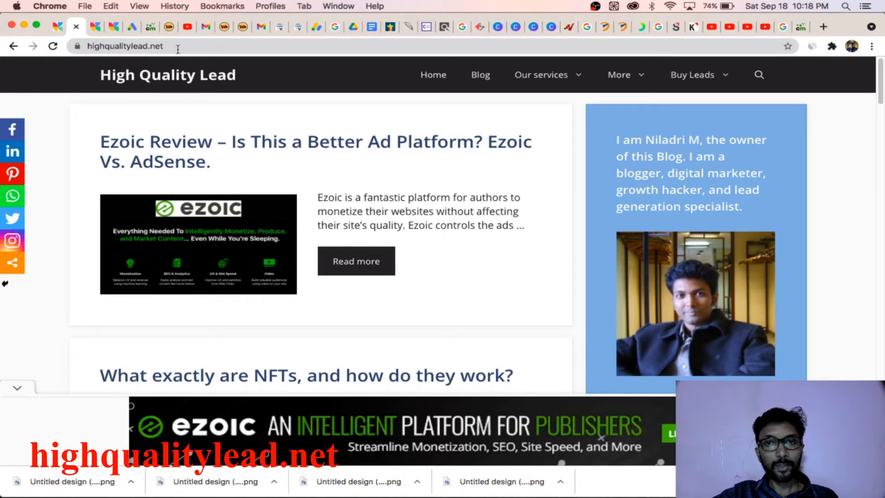
click(759, 76)
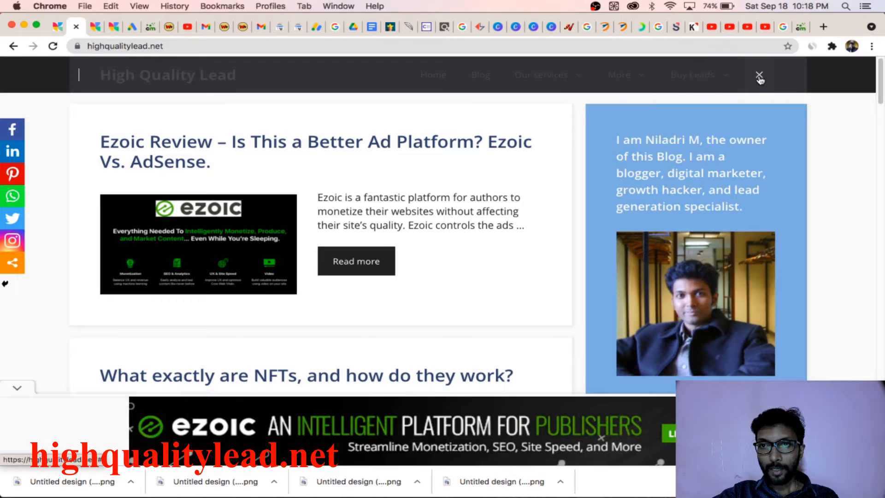
text(ki)
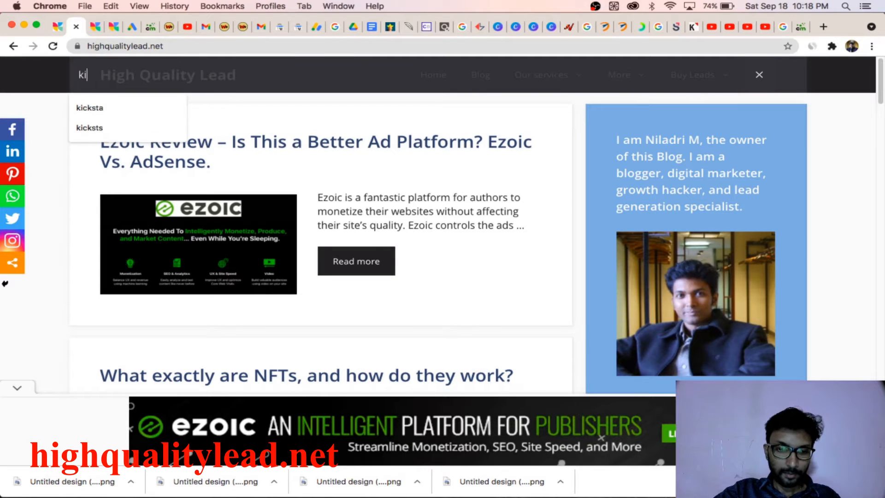
text(cksta)
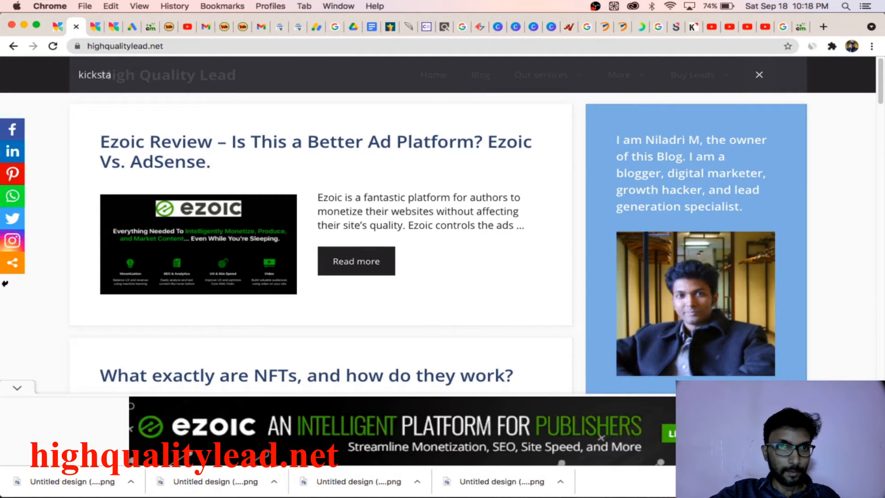
key(Return)
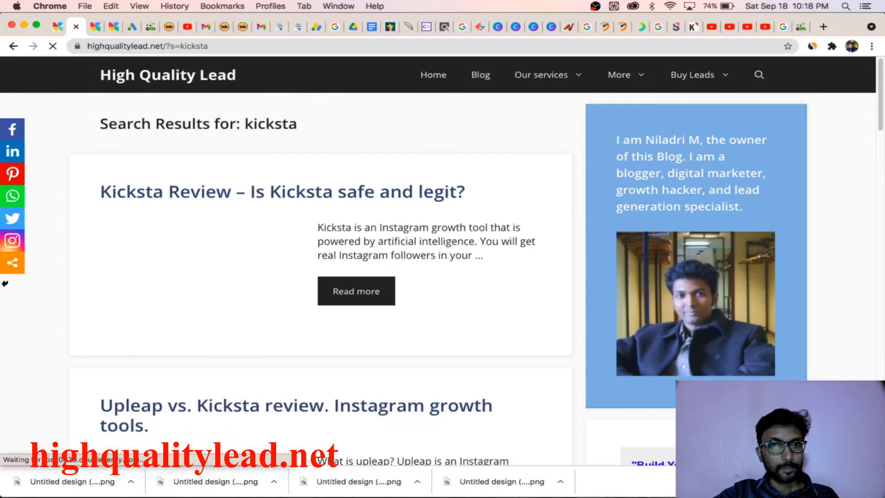
click(215, 189)
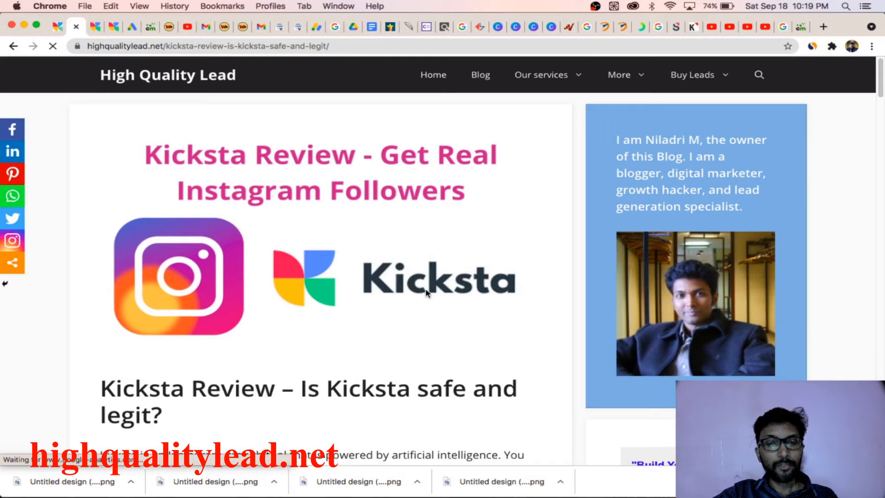
Go from Kicksta's pricing page to its affiliate sign-up page, and return to the affiliate dashboard.
click(113, 28)
scroll(488, 260, down, 15)
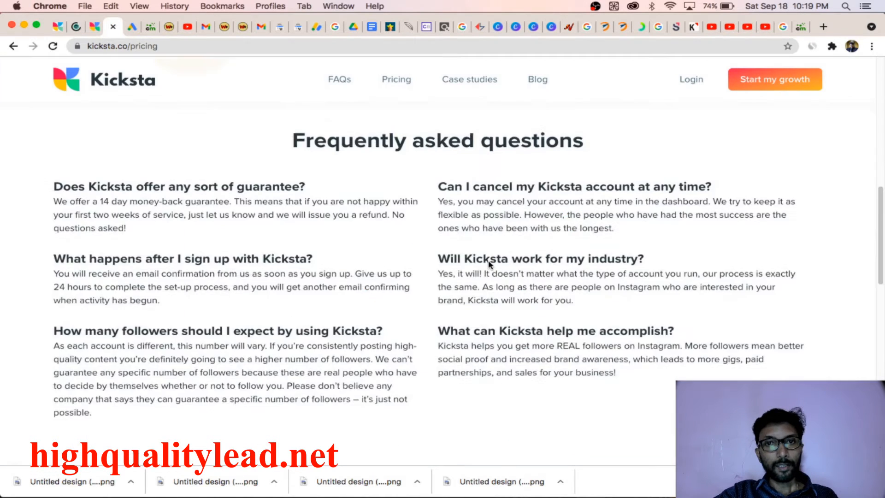
scroll(488, 260, down, 10)
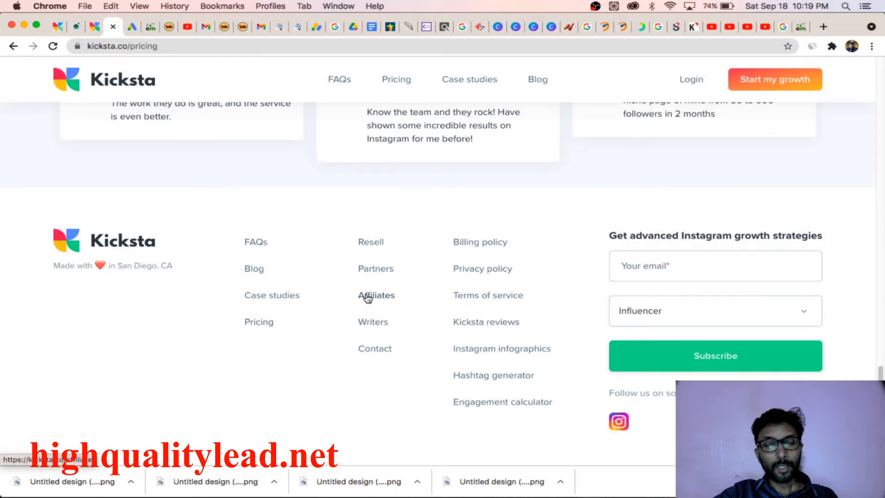
click(368, 297)
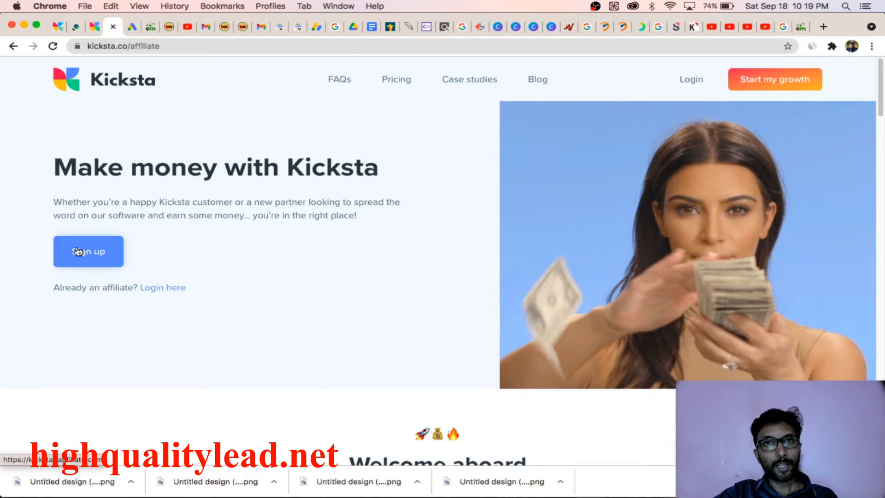
click(57, 26)
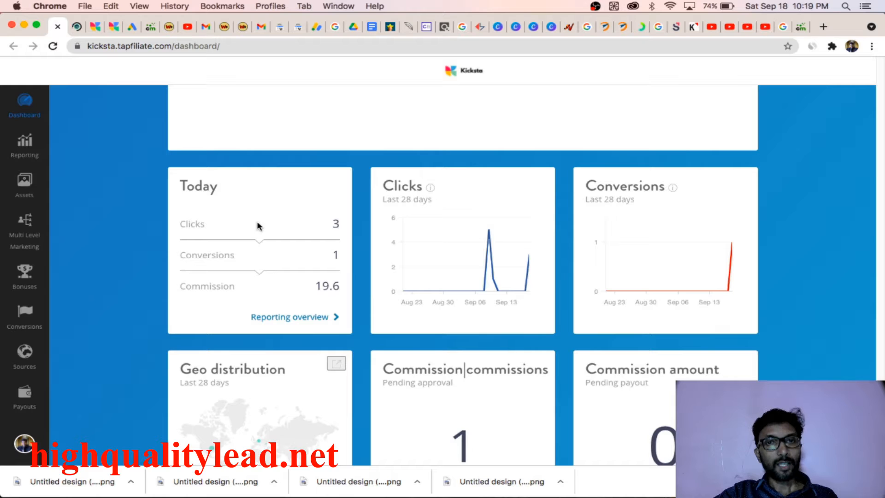
Read the blog's Kicksta review article, covering its features, pros and cons, price details, money-back guarantee and conclusion.
click(77, 27)
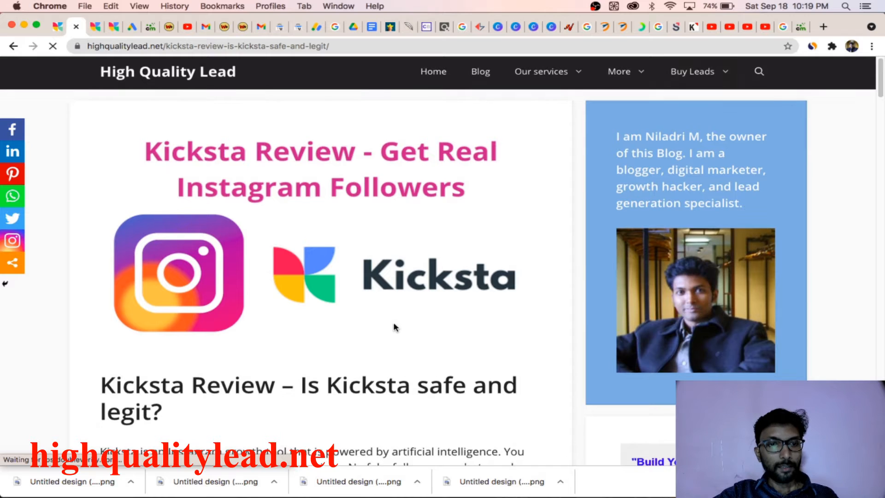
scroll(394, 327, down, 4)
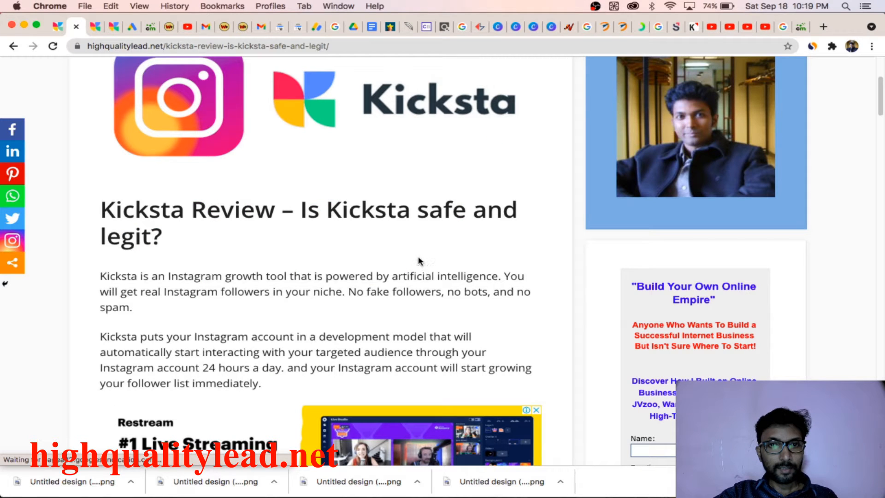
scroll(216, 341, down, 4)
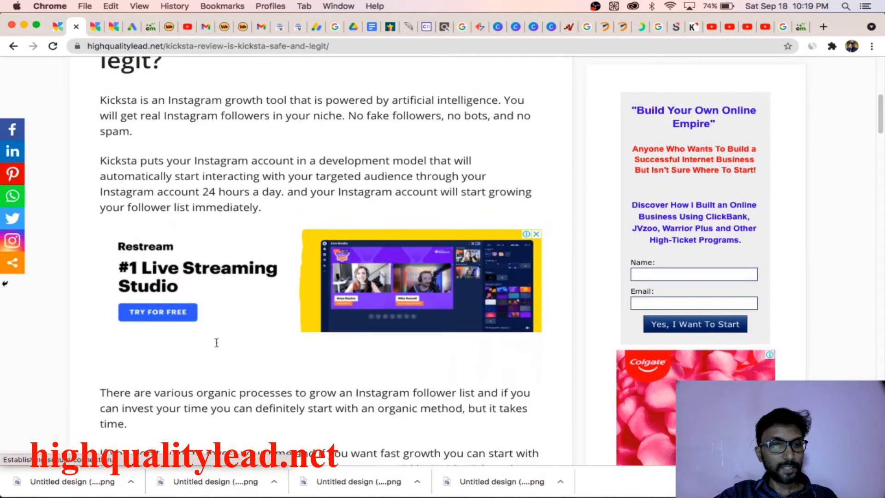
scroll(573, 421, down, 7)
scroll(573, 423, down, 1)
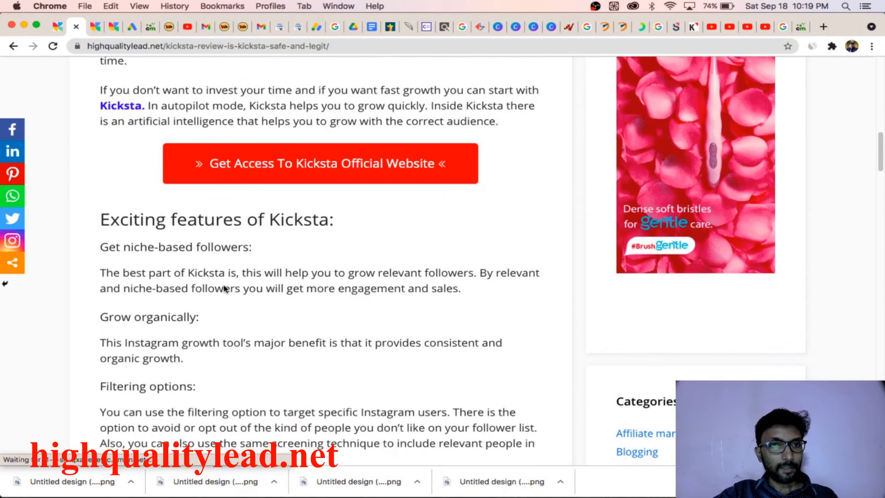
scroll(411, 288, down, 7)
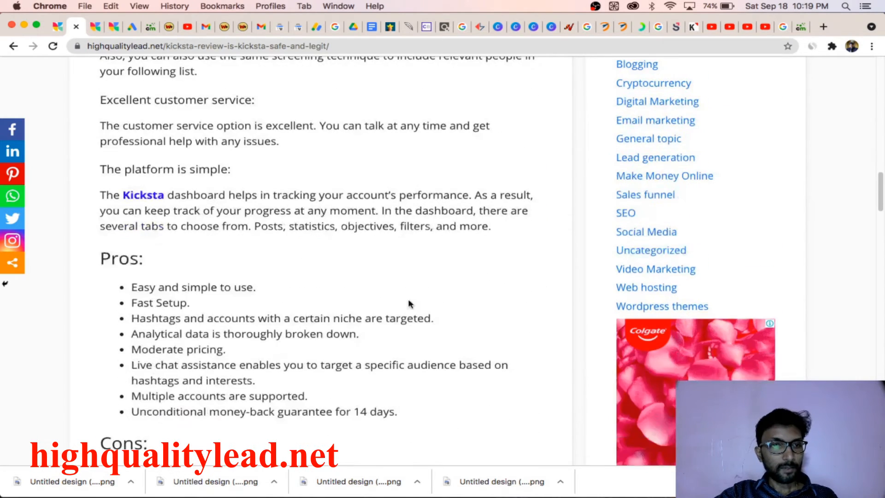
scroll(376, 406, down, 5)
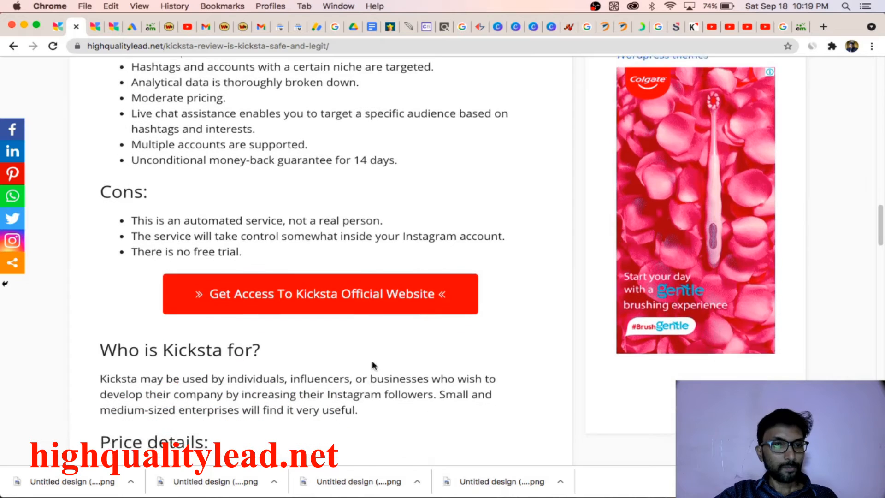
scroll(422, 400, down, 3)
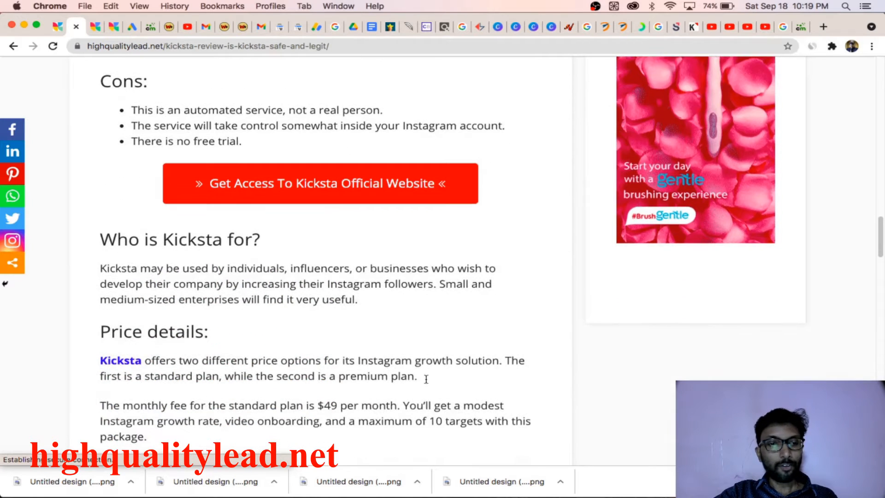
scroll(429, 345, down, 4)
scroll(529, 353, down, 6)
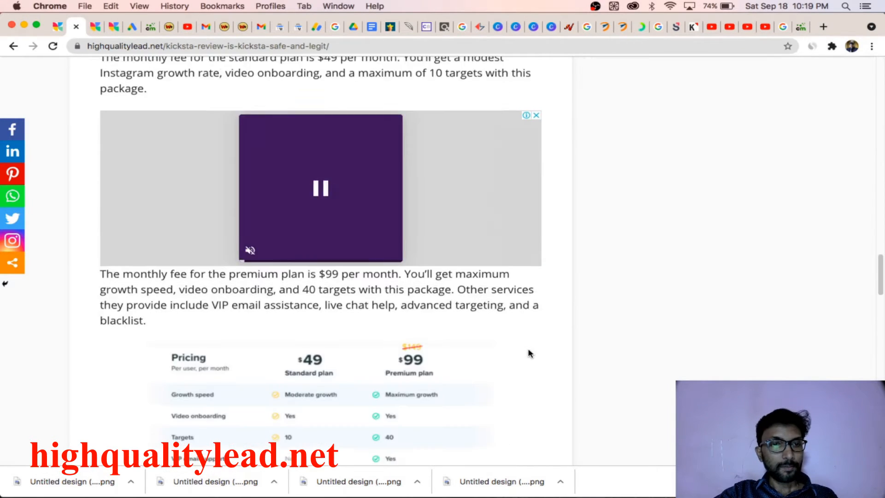
scroll(419, 340, down, 5)
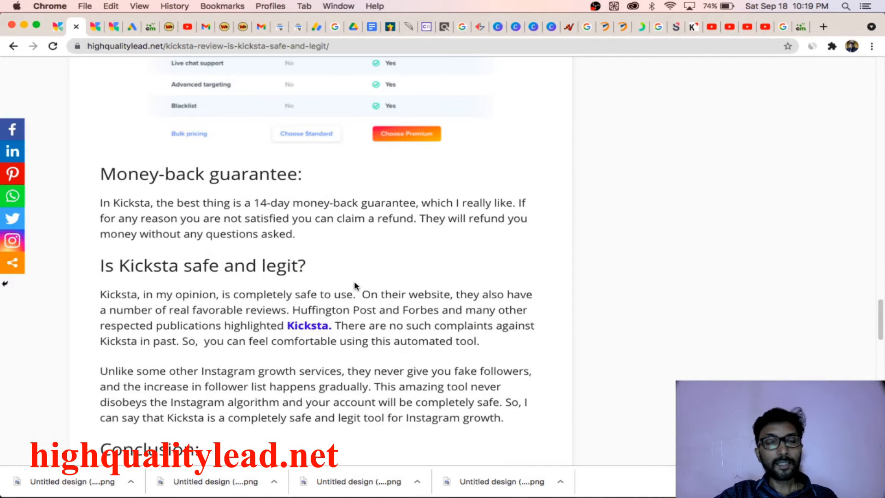
scroll(486, 301, down, 3)
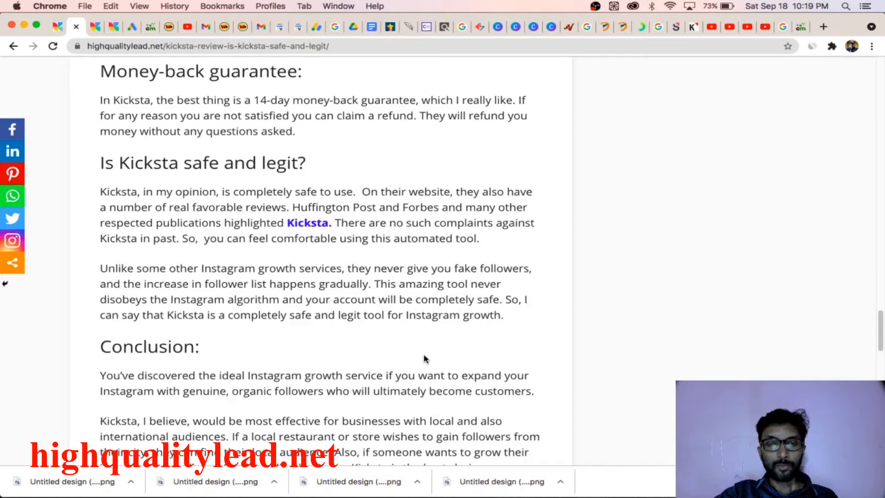
scroll(425, 358, up, 5)
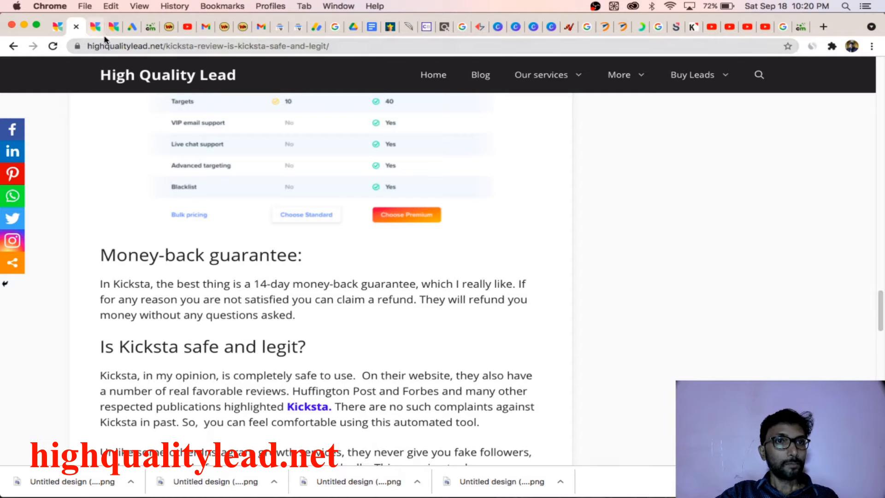
Switch to the Google Ads account's overview of all campaigns.
click(131, 27)
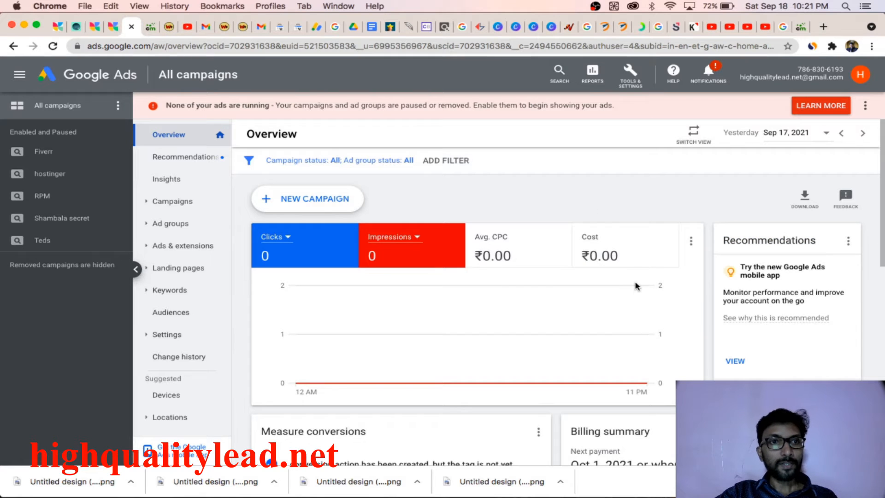
Start a new campaign from the Google Ads account overview.
click(290, 202)
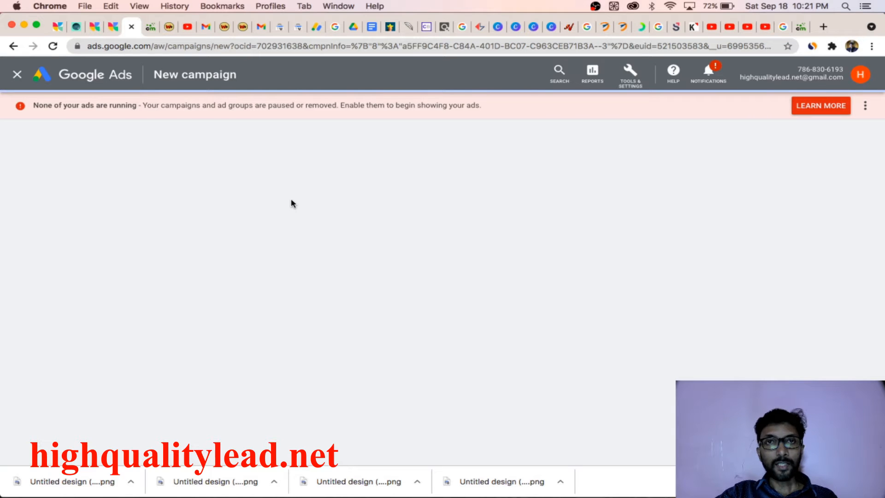
Return to the Kicksta review article and look back through its money-back guarantee, plan comparison and price details.
click(58, 27)
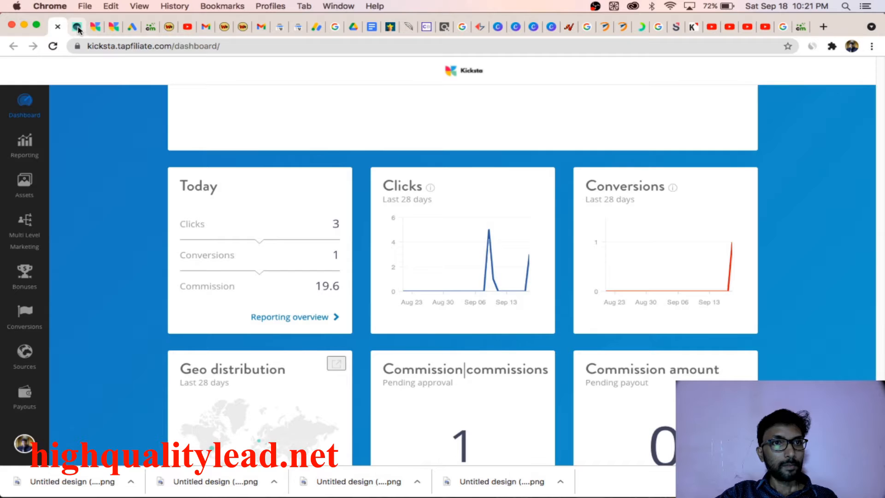
click(76, 27)
scroll(297, 315, down, 1)
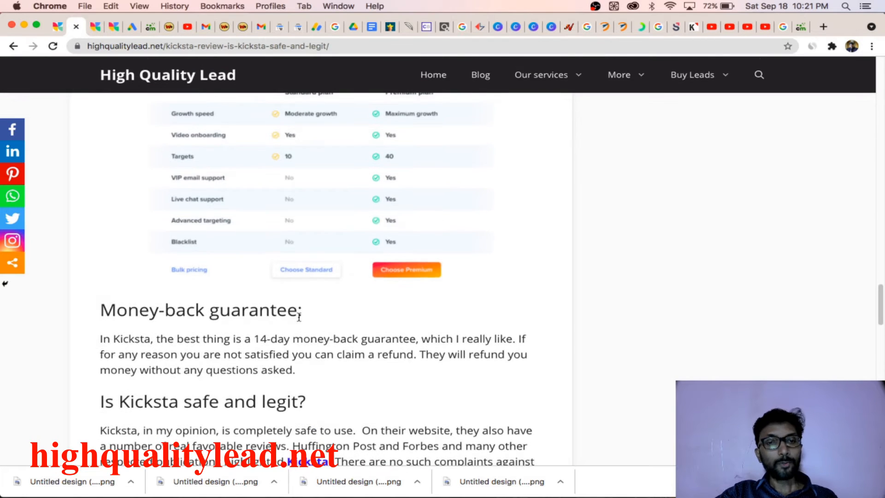
scroll(299, 317, up, 5)
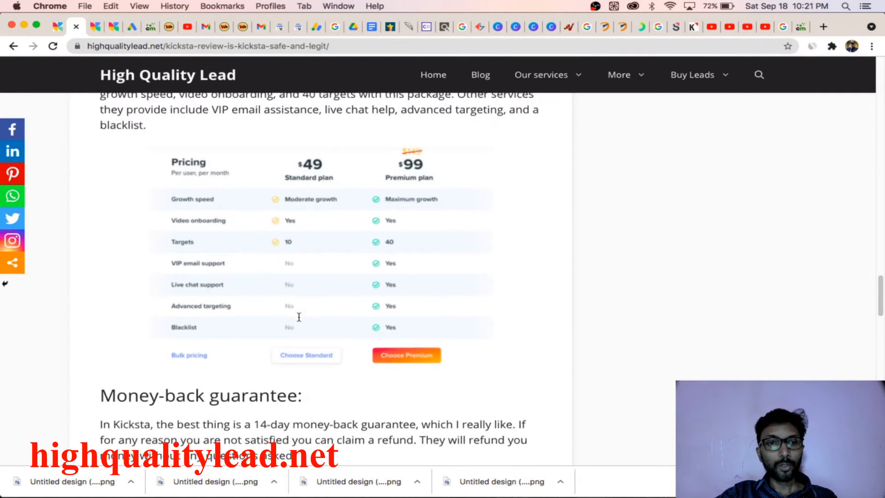
scroll(624, 339, up, 3)
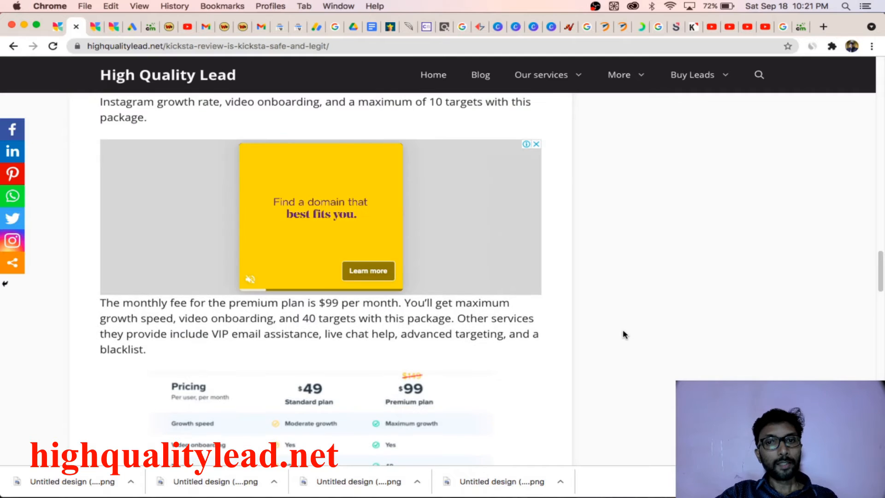
scroll(622, 334, up, 5)
scroll(623, 334, up, 1)
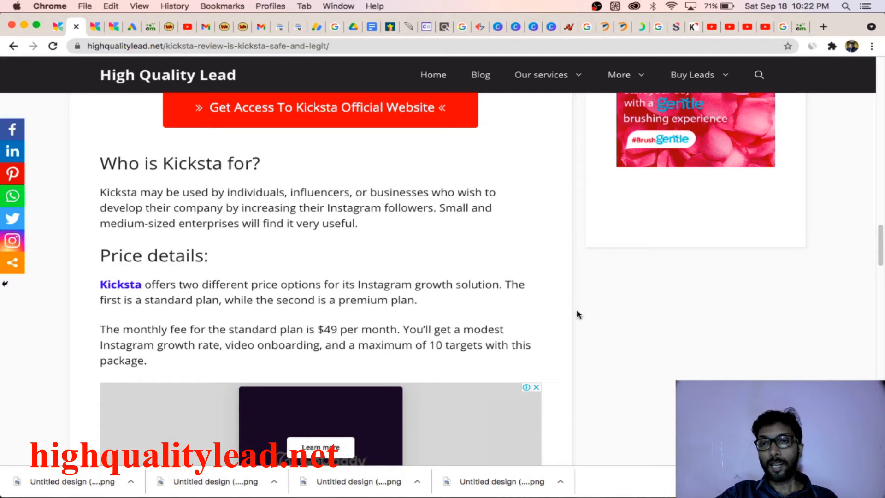
Look at the QuillBot paraphraser and return to the Kicksta review article's "Who is Kicksta for?" section.
click(822, 27)
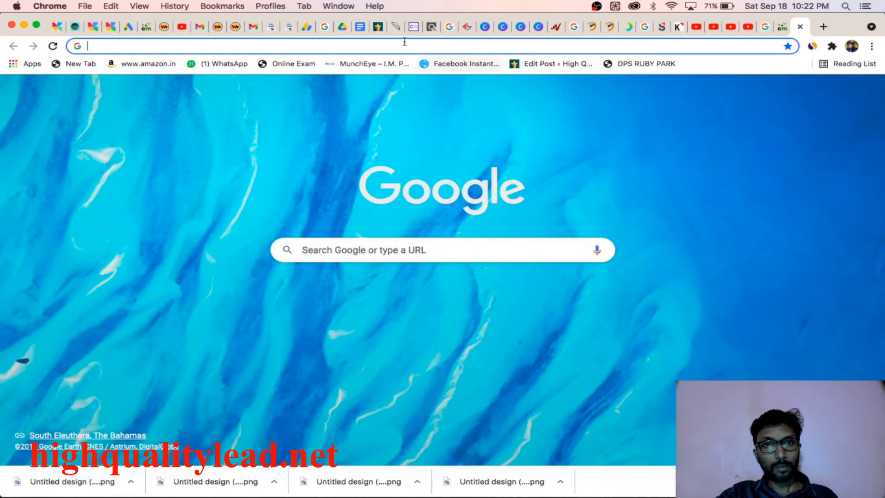
click(396, 27)
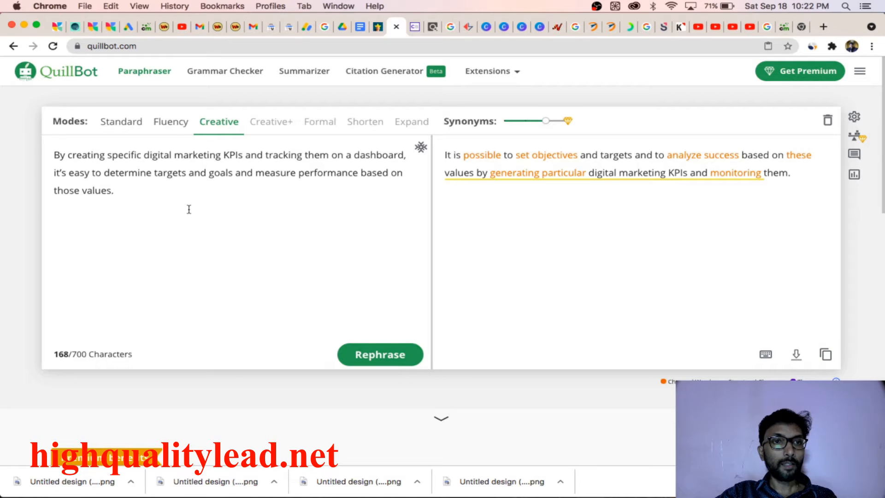
click(55, 26)
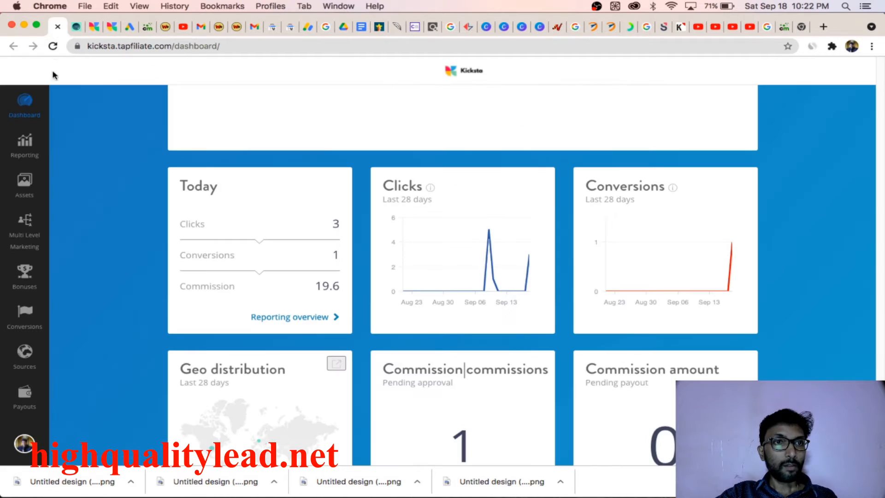
click(77, 26)
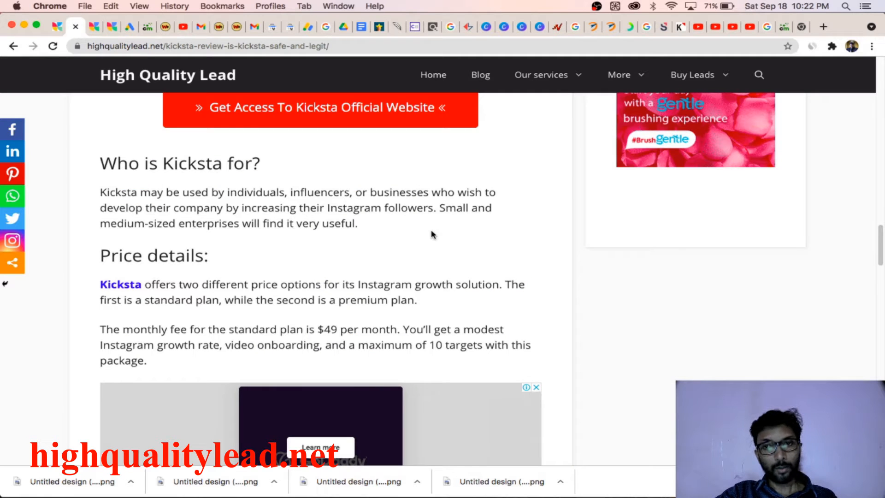
scroll(431, 234, up, 2)
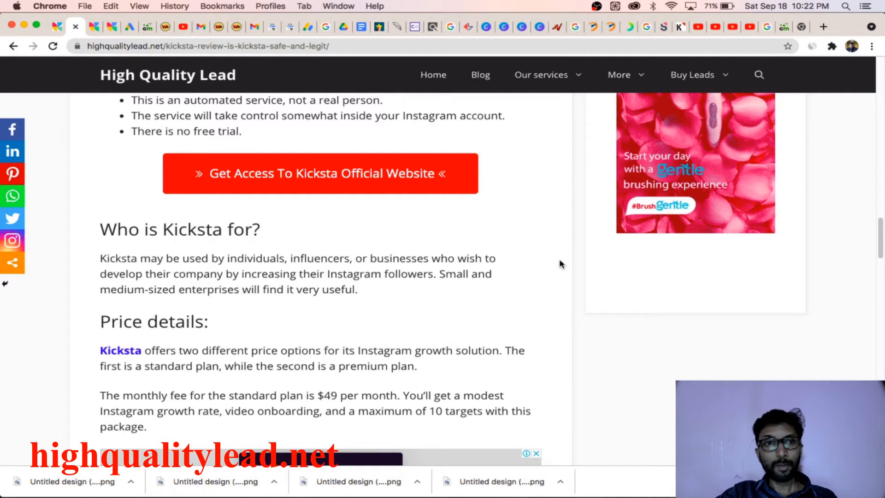
Switch to the new Google Ads campaign and choose Website traffic as the goal and Search as the campaign type.
click(129, 28)
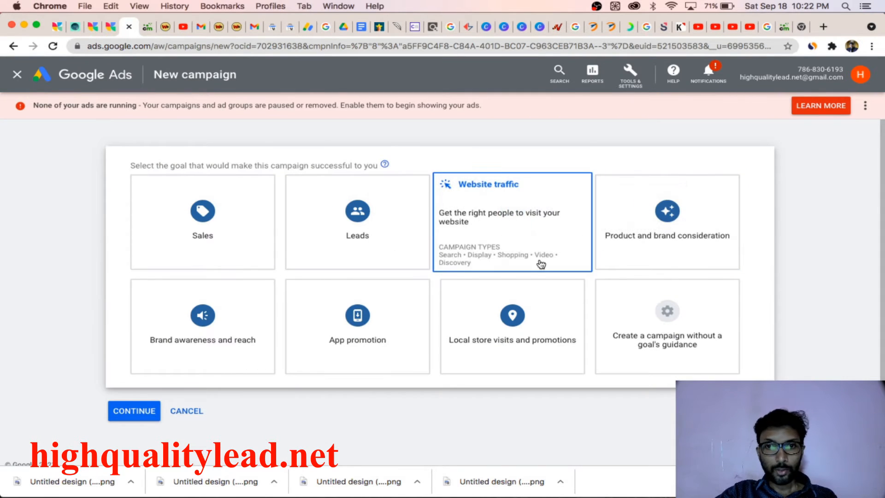
click(524, 234)
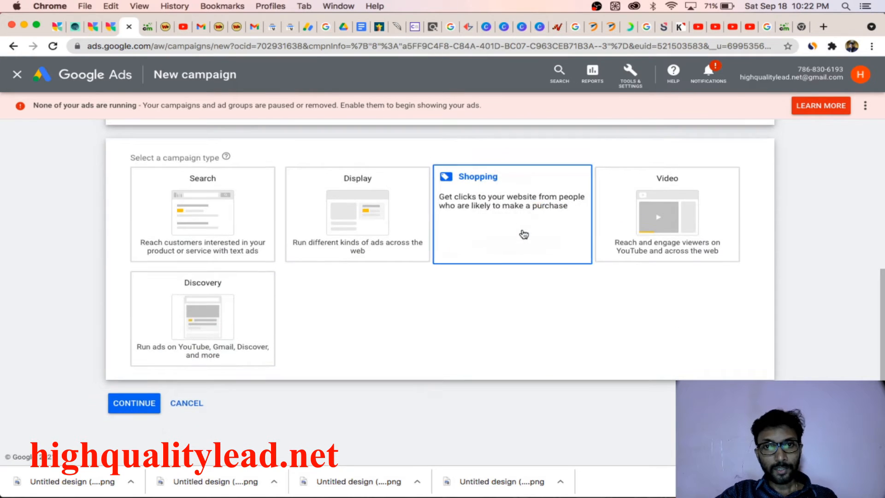
click(212, 219)
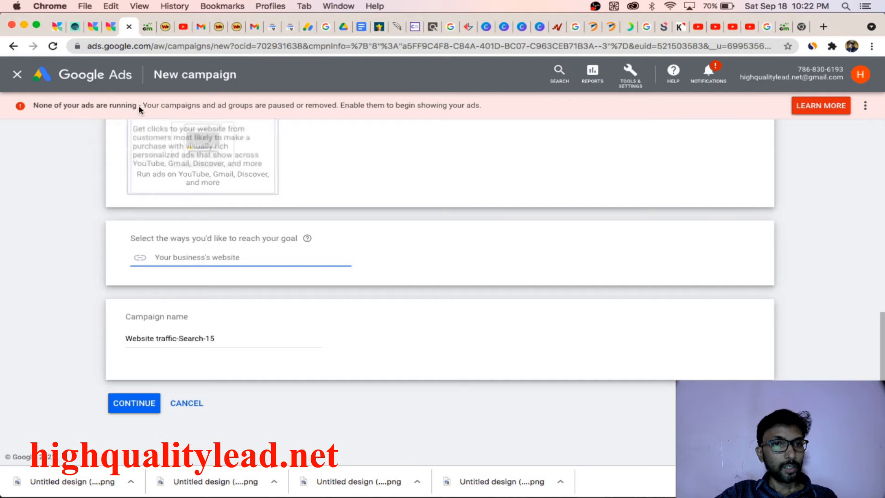
Copy the Kicksta review article's URL, enter it as the campaign's business website, and continue to the budget and bidding settings.
click(75, 26)
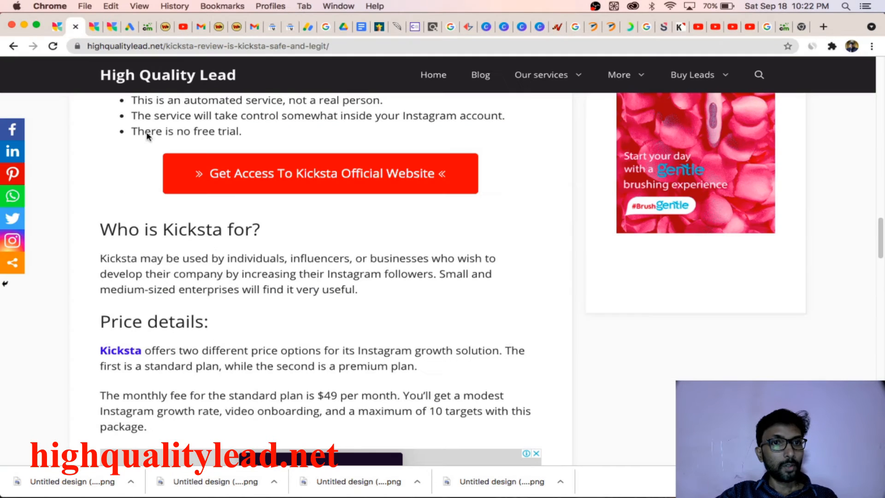
click(363, 42)
key(super+c)
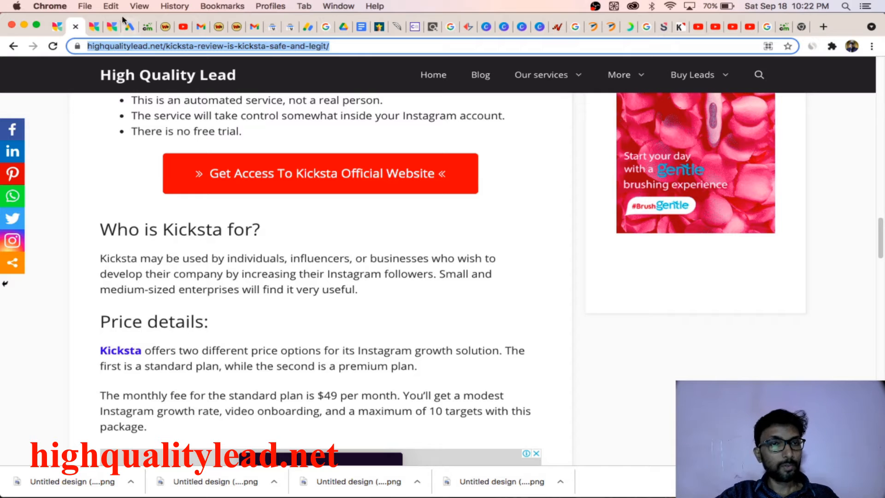
click(130, 28)
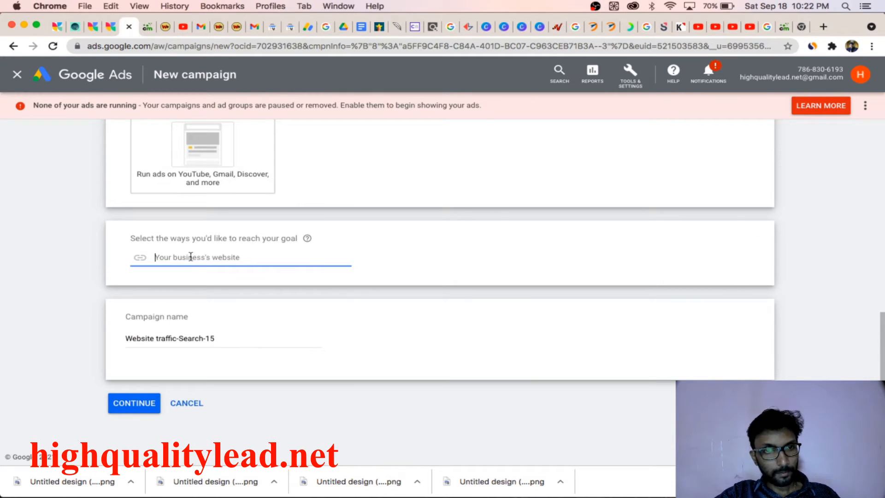
key(super+v)
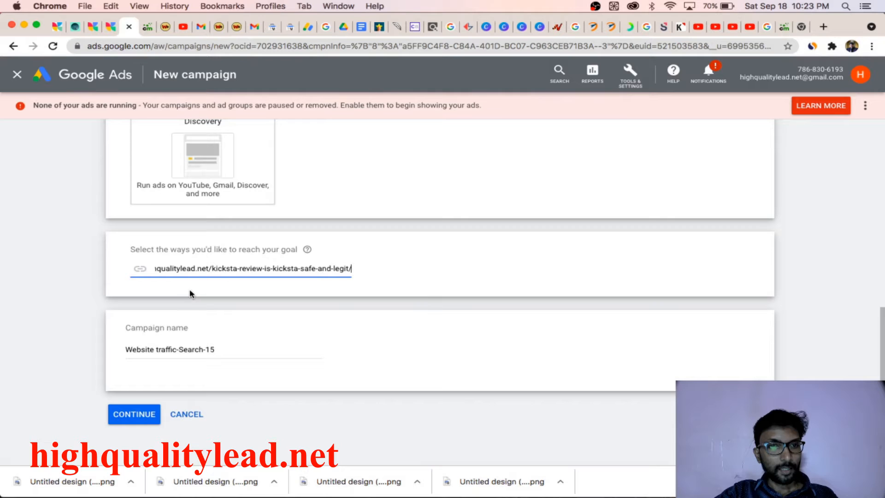
click(126, 417)
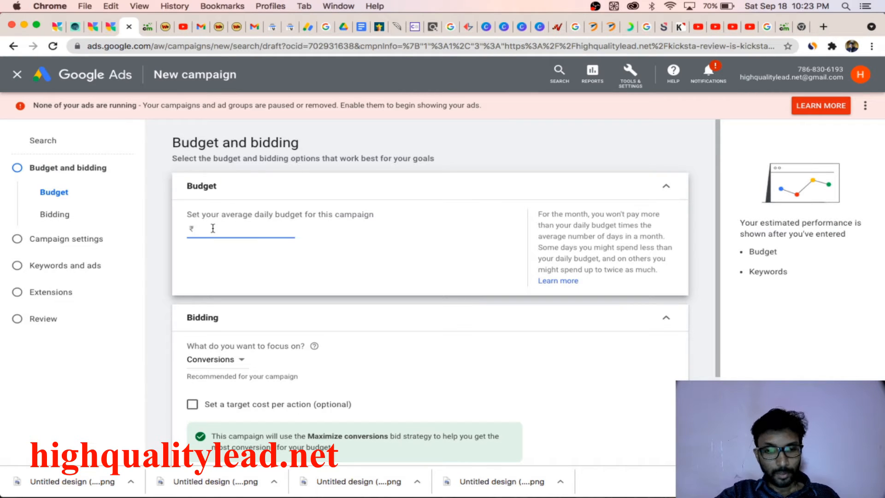
Set the campaign's average daily budget to ₹500.
text(500)
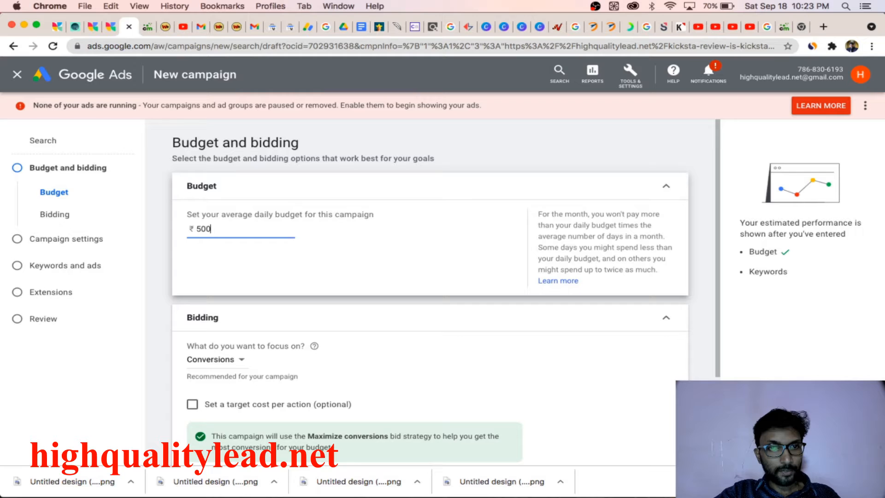
click(285, 289)
scroll(286, 290, down, 2)
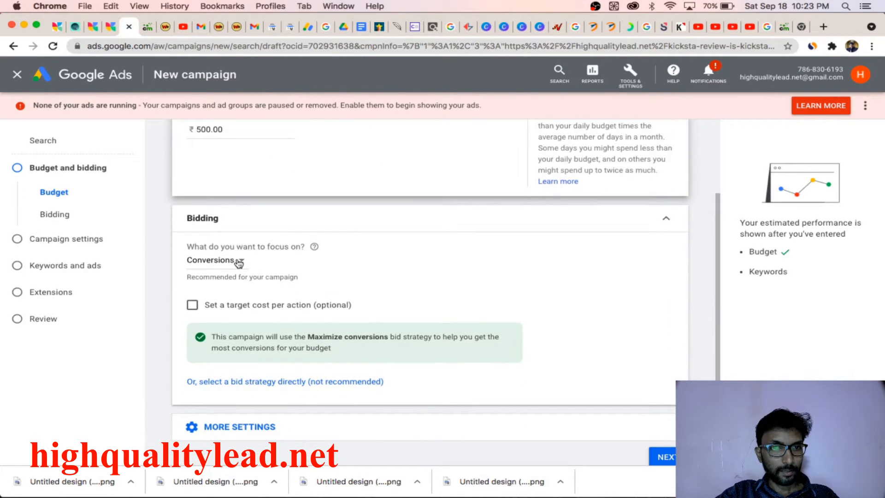
Select the bid strategy directly and set it to Manual CPC.
click(244, 263)
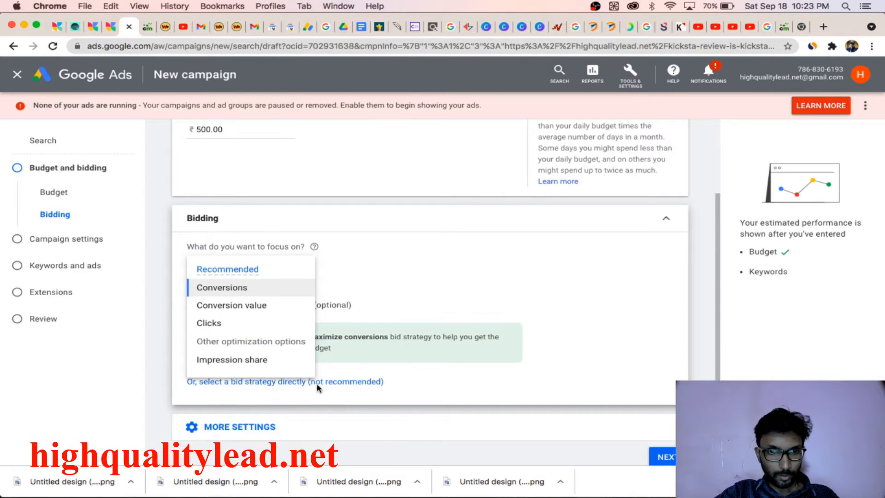
click(329, 384)
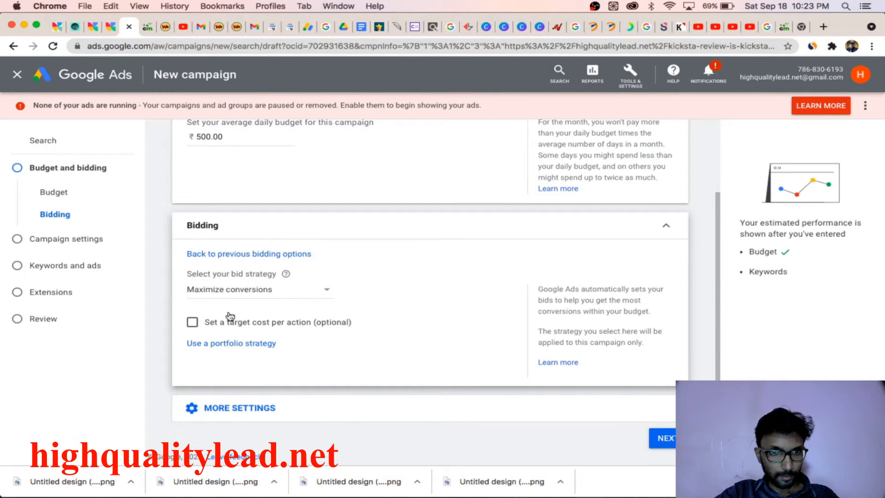
click(278, 292)
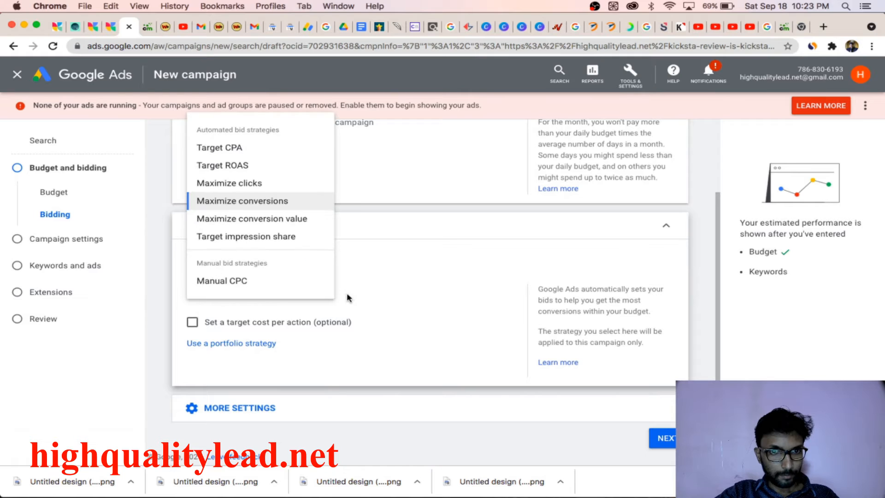
click(219, 282)
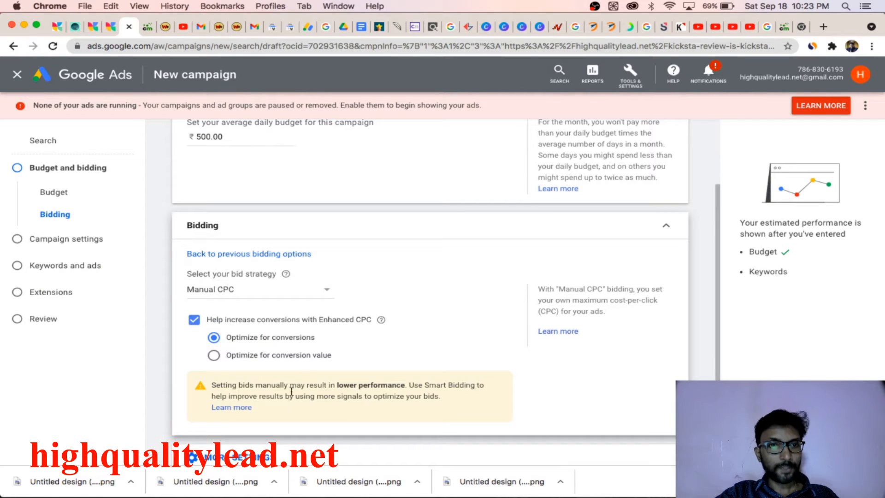
scroll(272, 399, down, 3)
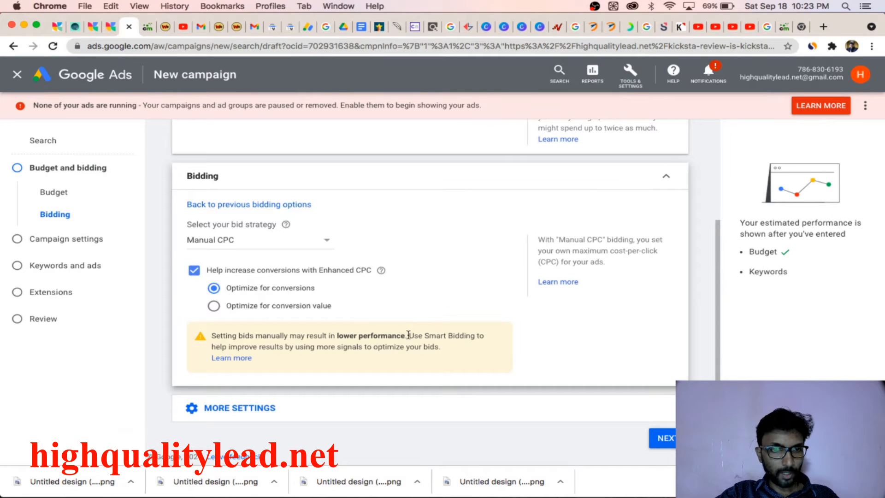
Continue to the campaign settings and exclude both Google search partners and the Google Display Network.
click(674, 438)
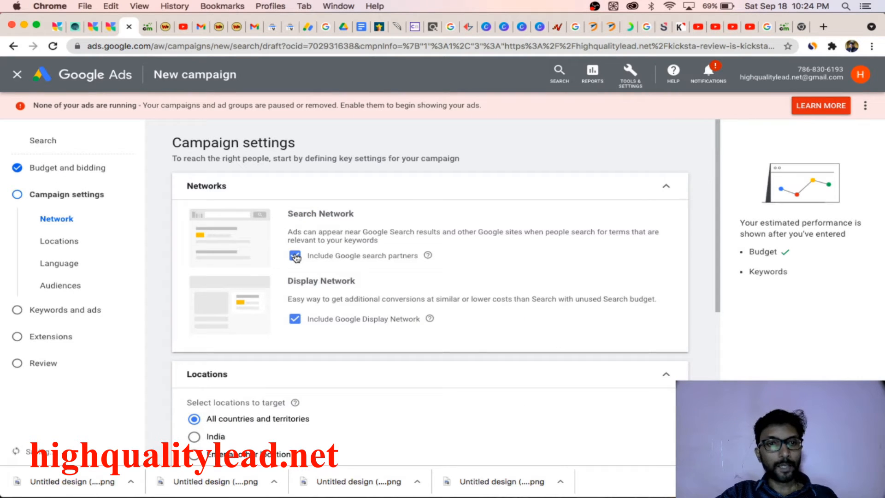
click(294, 325)
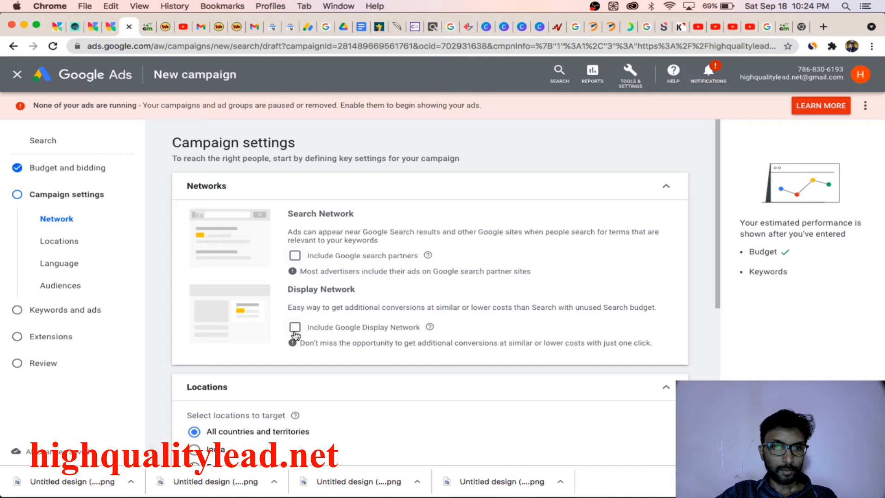
Choose to enter another location and target the United States.
scroll(461, 335, down, 5)
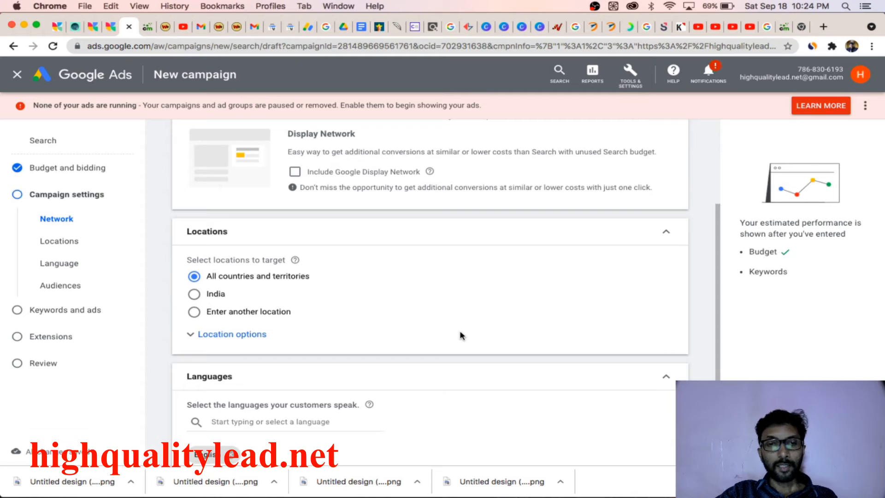
click(194, 312)
click(283, 336)
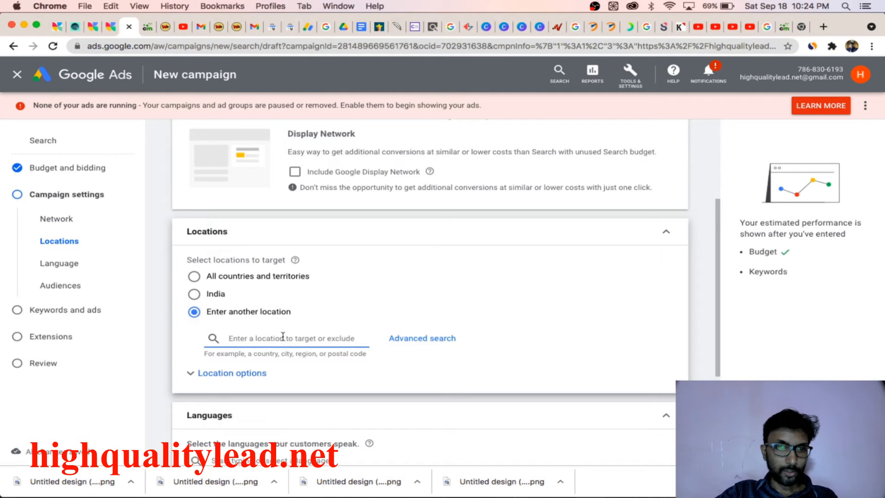
text(us)
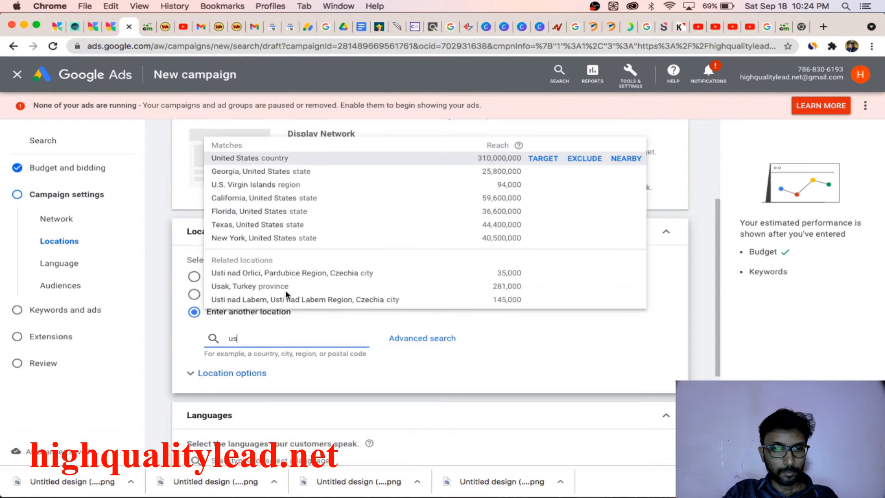
click(233, 158)
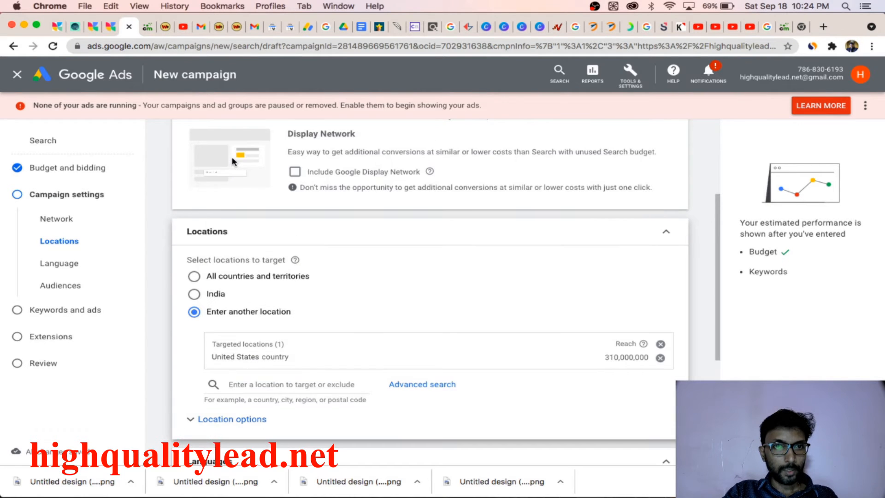
Add Canada (country) to the campaign's targeted locations.
click(256, 387)
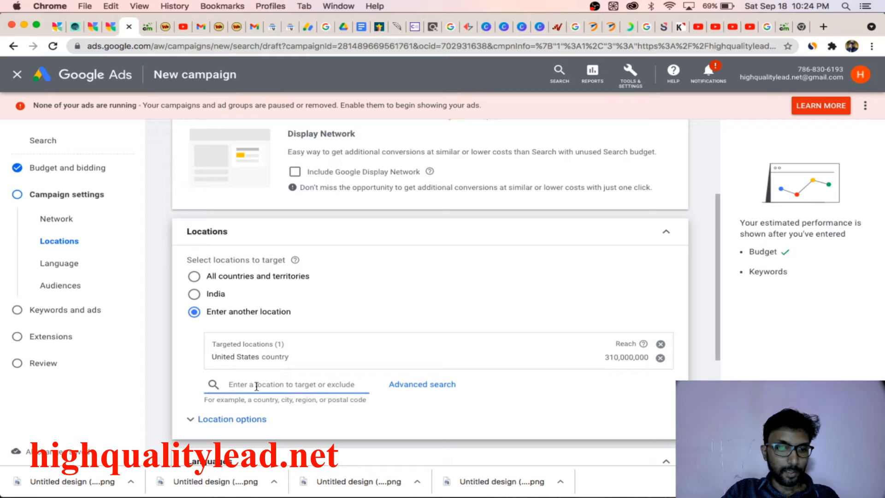
text(c)
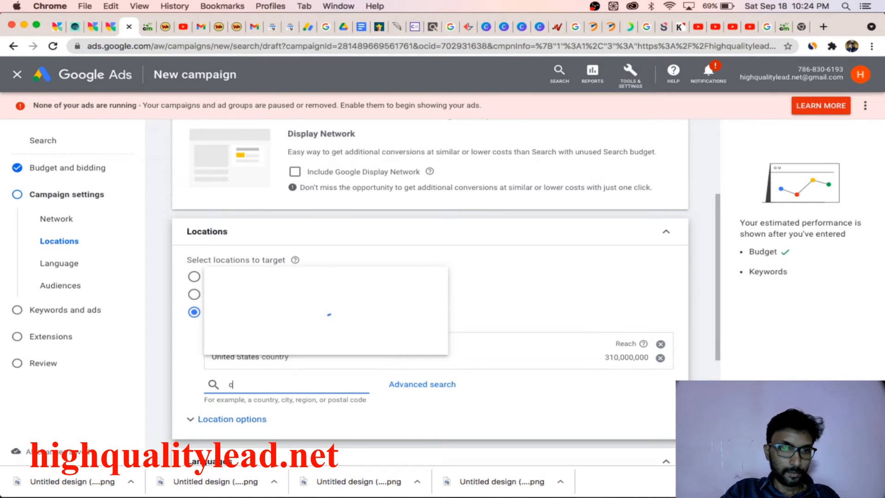
text(ana)
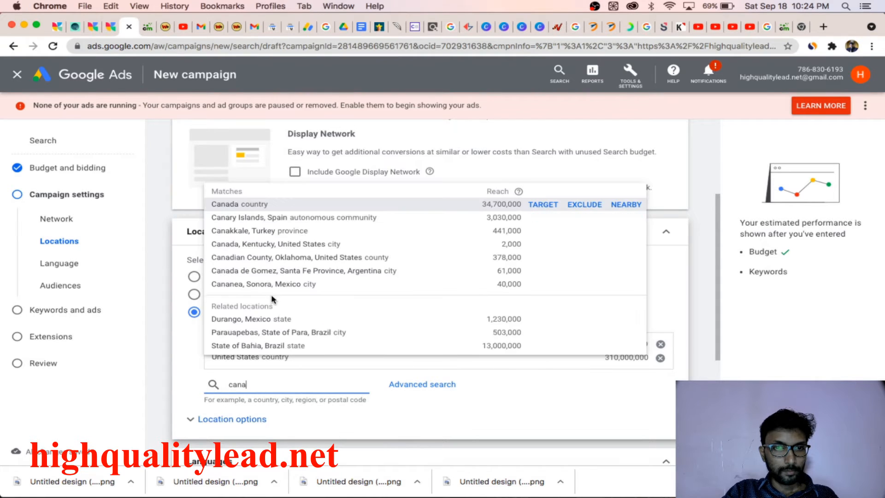
click(234, 202)
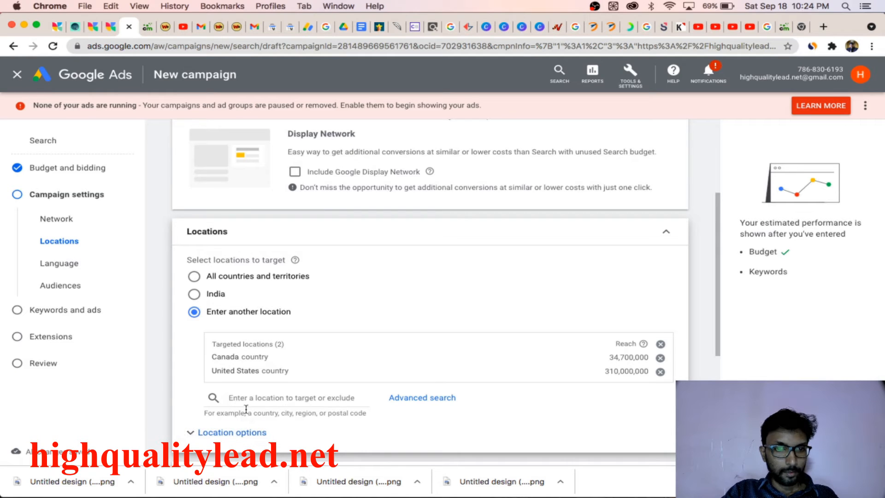
Add New Zealand and Australia as countries to the campaign's targeted locations.
click(262, 397)
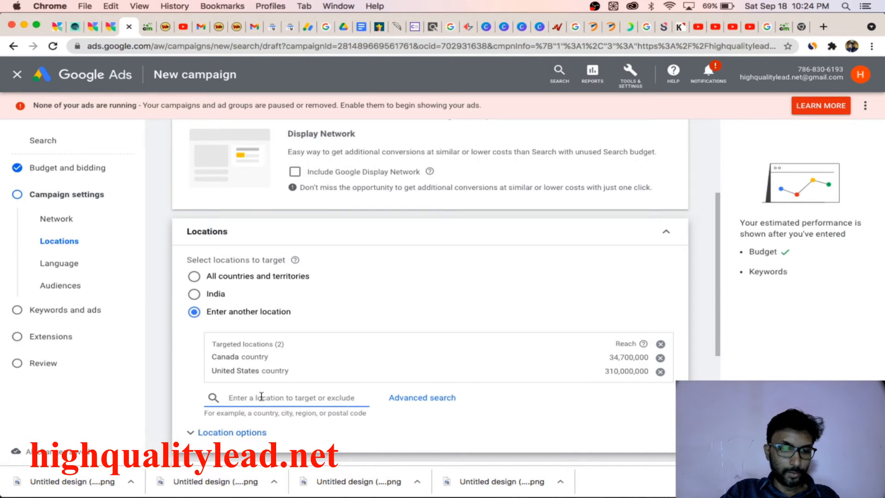
text(n)
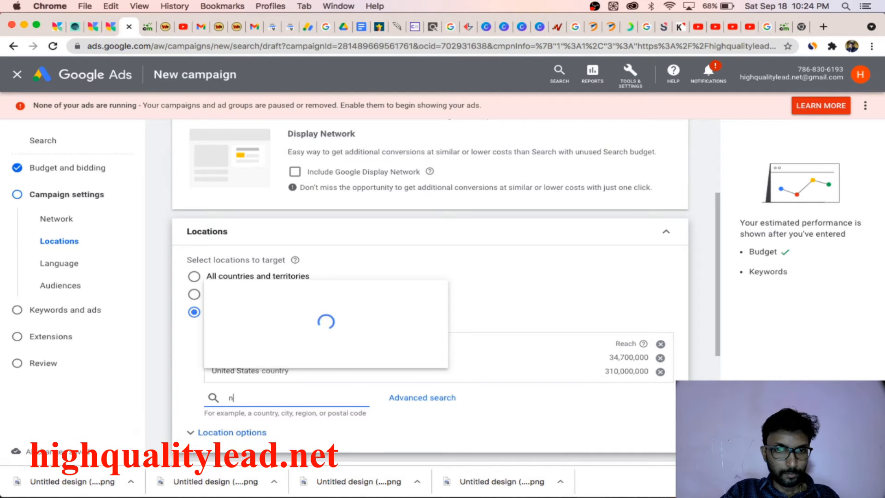
text(ew)
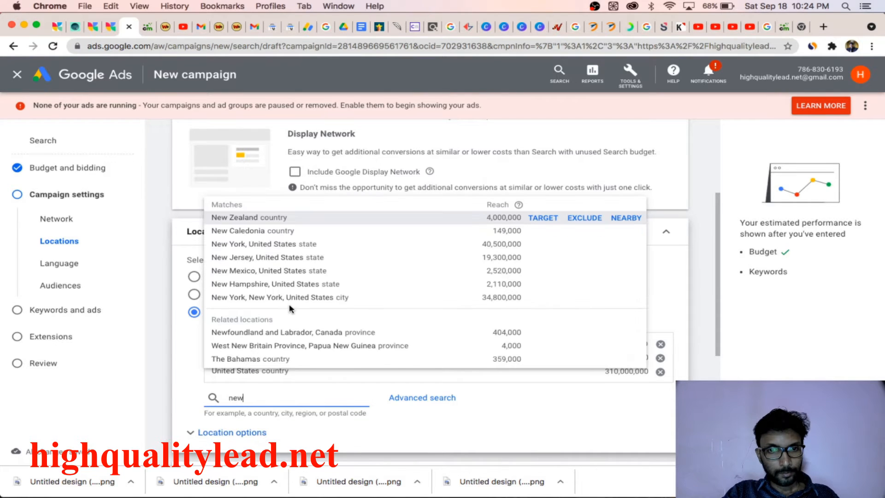
click(253, 216)
click(247, 409)
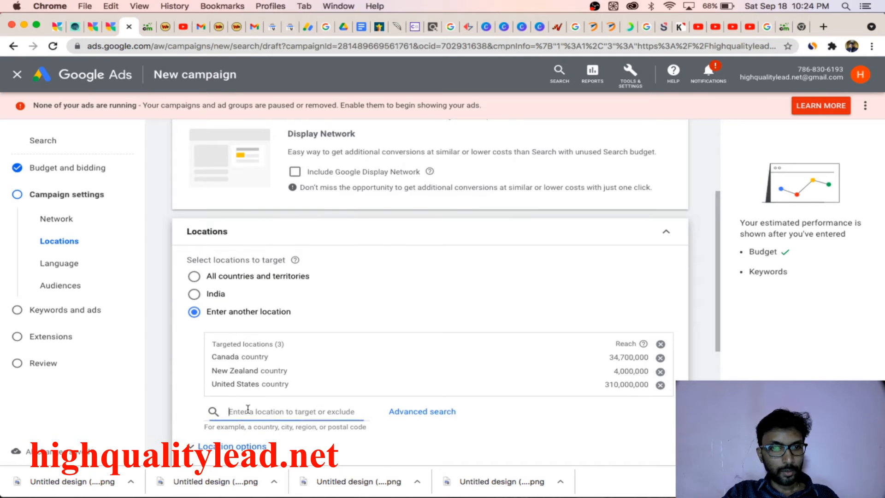
text(a)
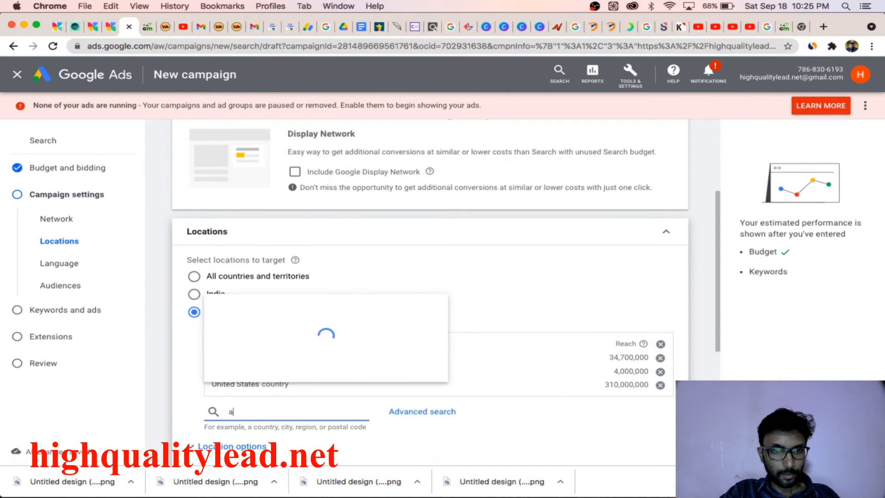
text(ust)
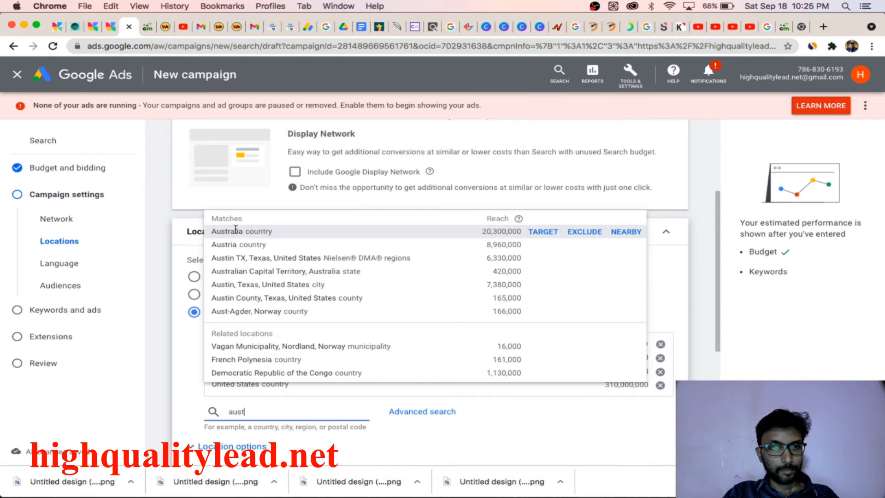
click(236, 229)
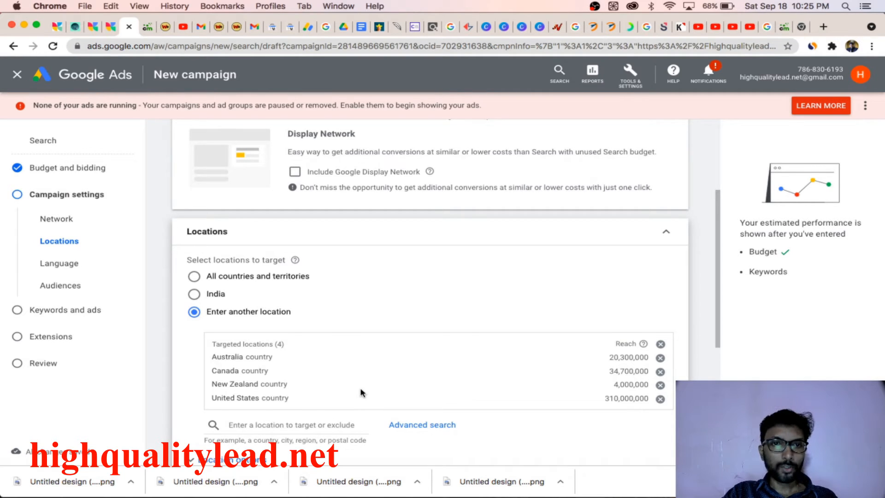
In the location options, restrict targeting to Presence: people in or regularly in the targeted locations.
scroll(362, 393, down, 3)
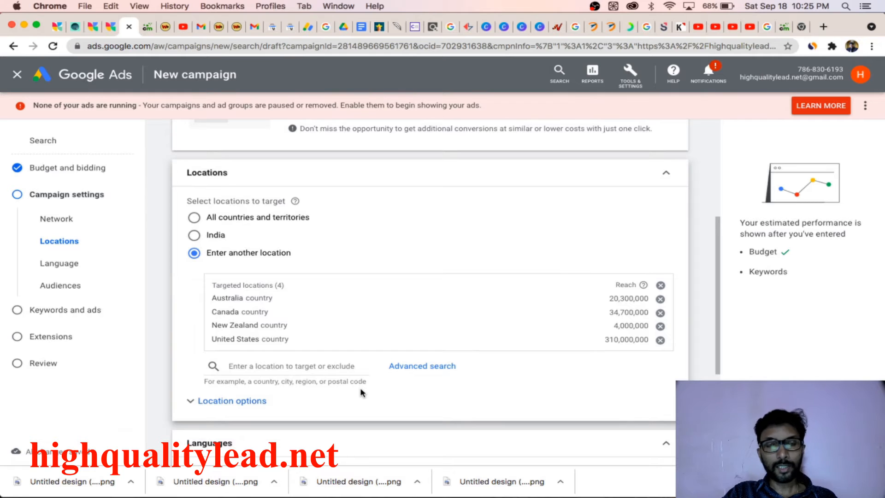
scroll(361, 392, down, 8)
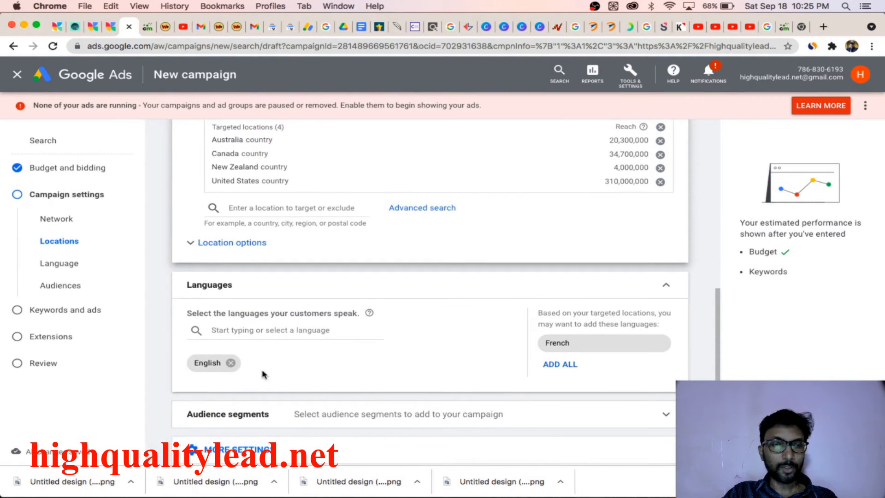
scroll(339, 399, down, 2)
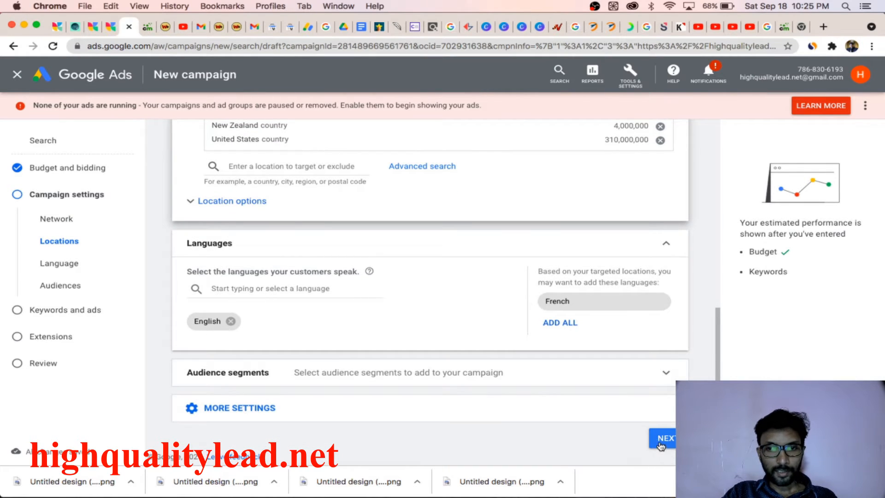
scroll(349, 347, up, 5)
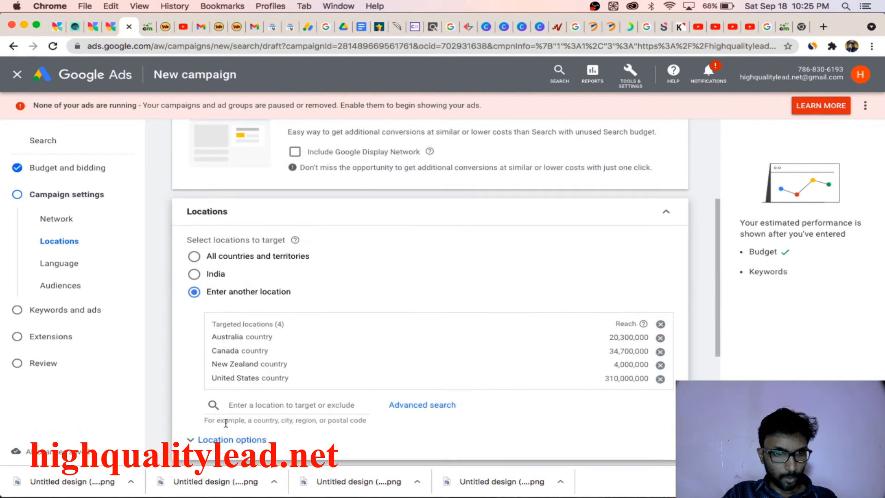
click(211, 441)
scroll(322, 405, down, 5)
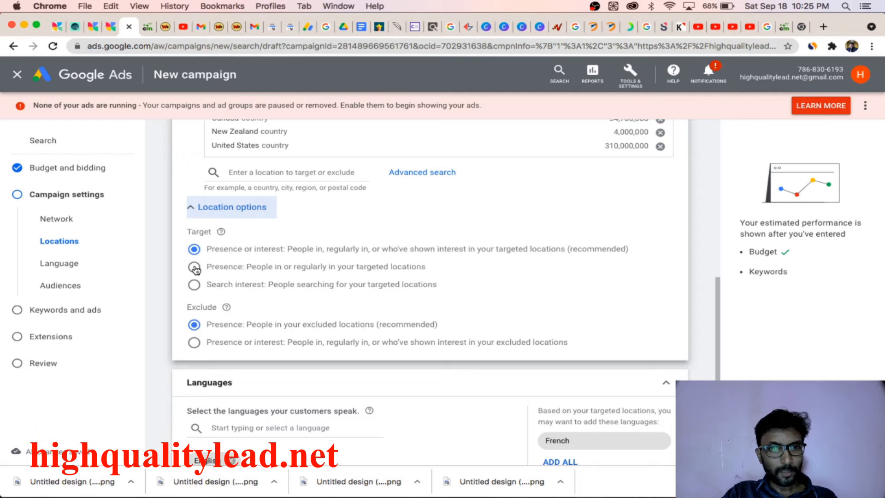
click(194, 268)
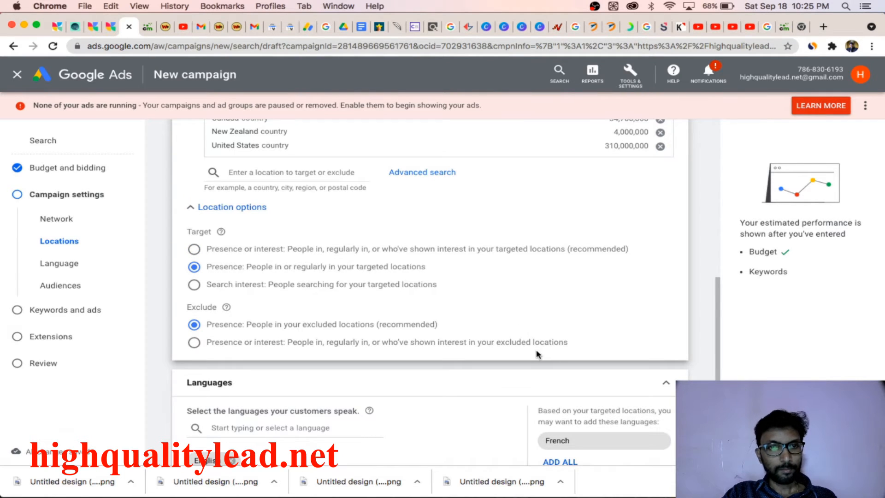
Continue to the keywords and ads stage and set the default bid of Ad group 1 to ₹30.
scroll(536, 351, down, 3)
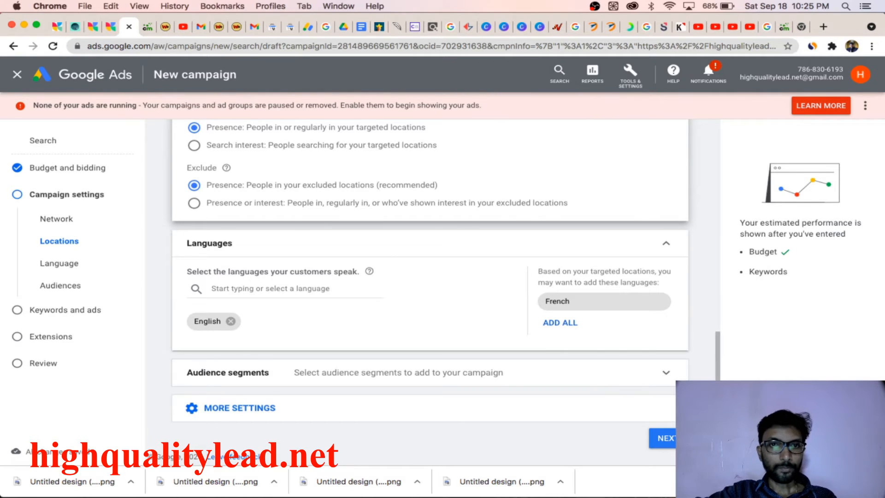
click(662, 438)
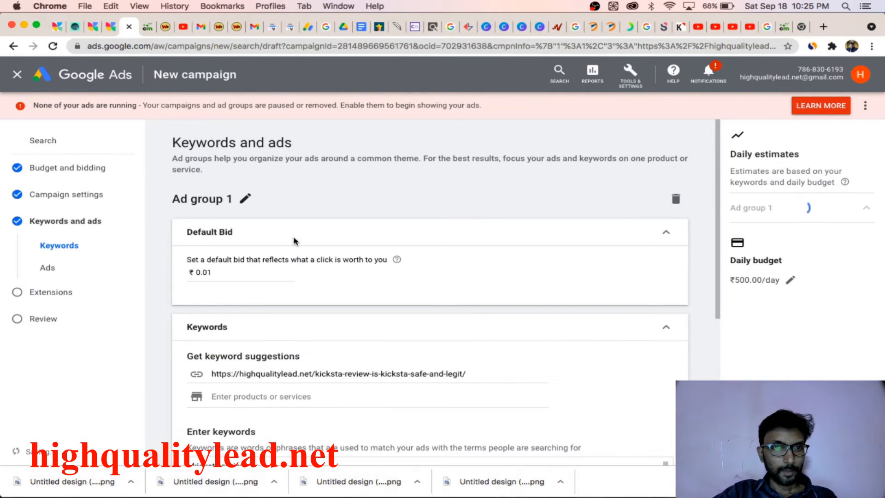
drag(214, 272, 186, 273)
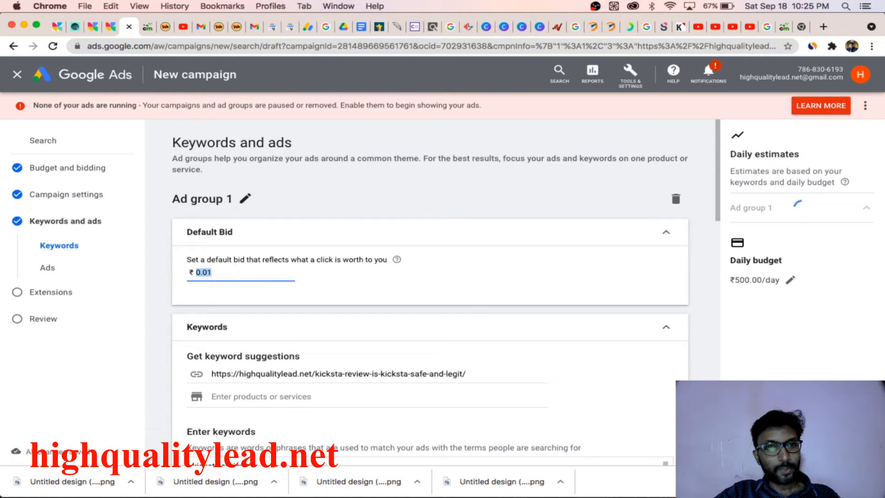
text(30)
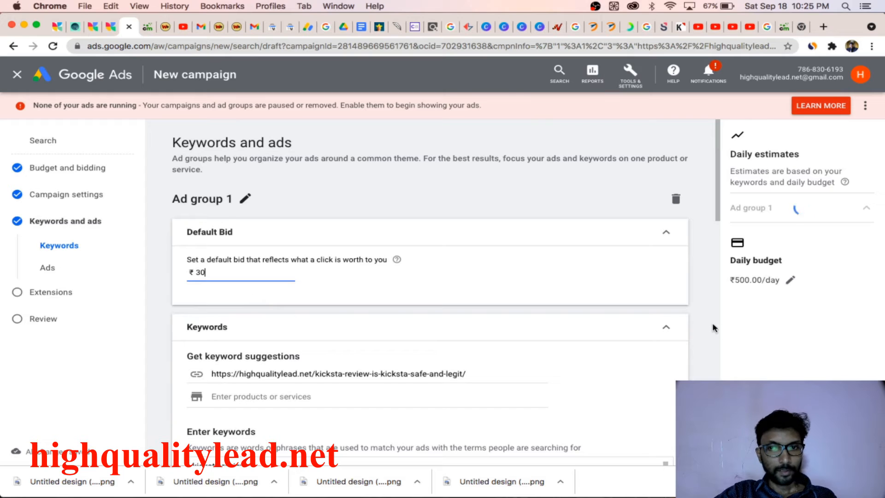
click(702, 342)
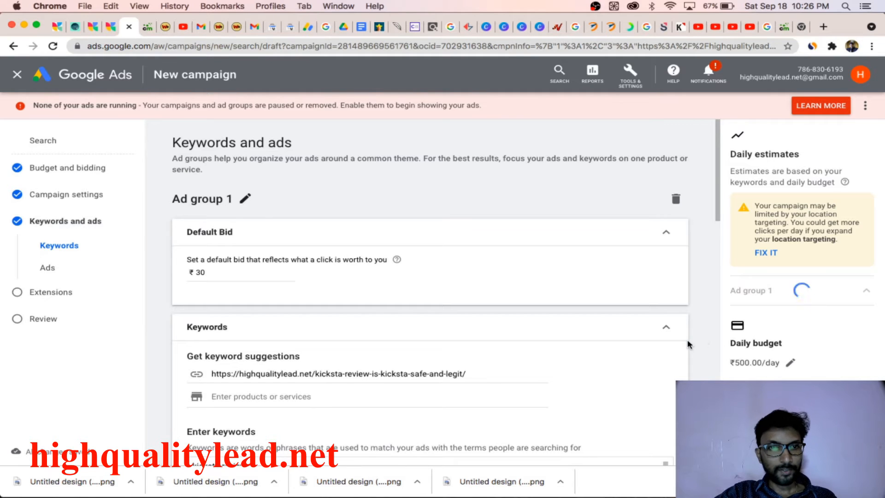
Delete all the automatically suggested keywords from the ad group's keyword list.
scroll(700, 343, down, 2)
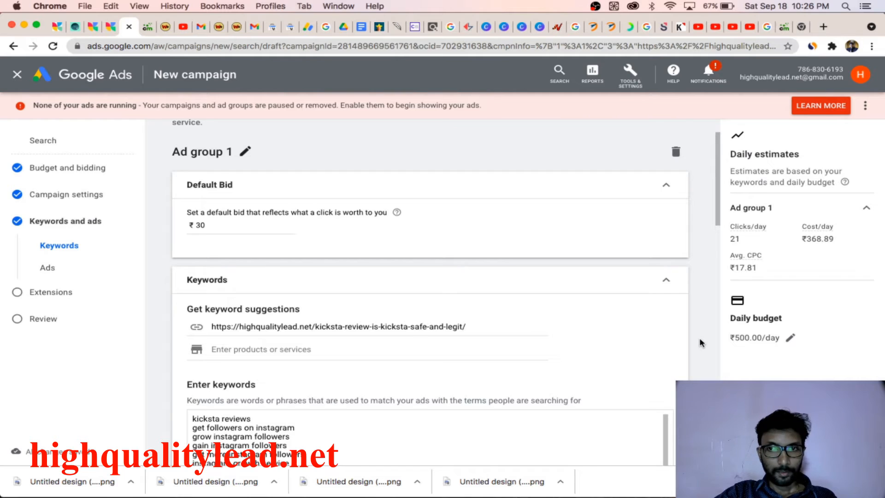
scroll(701, 344, down, 5)
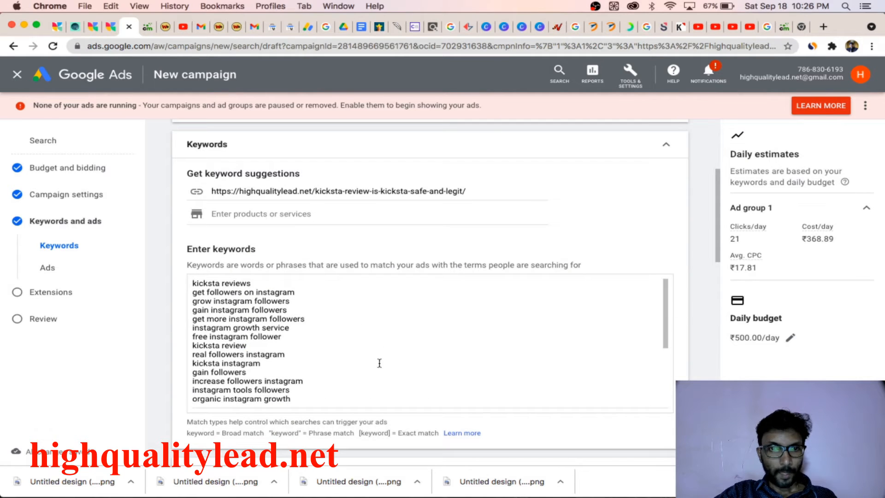
drag(298, 398, 188, 283)
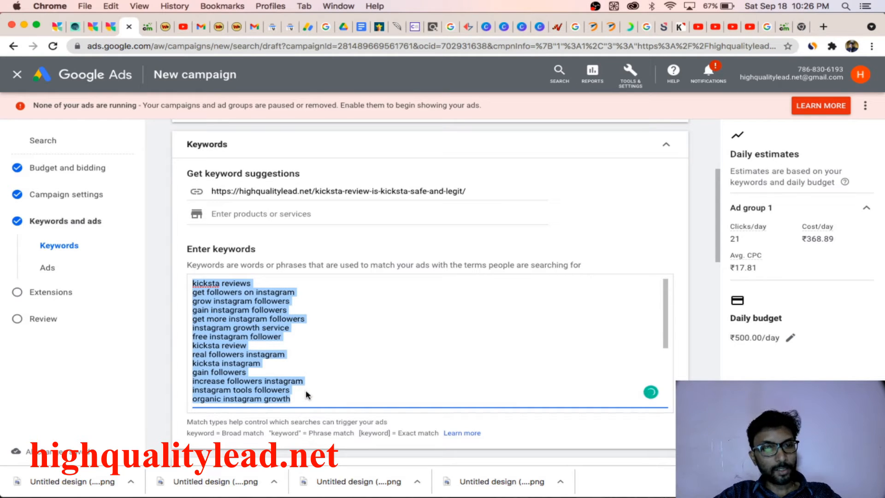
text(instagram increase followers website grow instagram grow your instagram fake follower instagram instagram target audience followers increase grow your instagram followers gain more followers on instagram organic instagram followers organic followers instagram real followers increase)
drag(350, 391, 176, 271)
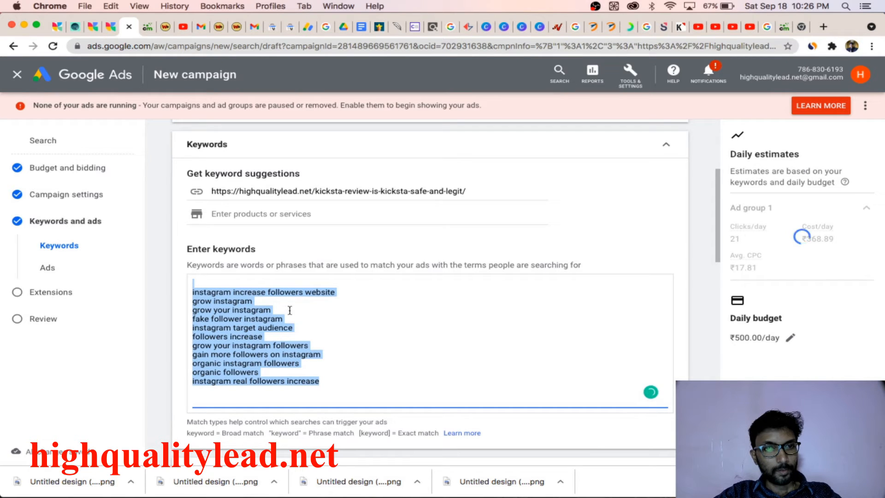
key(BackSpace)
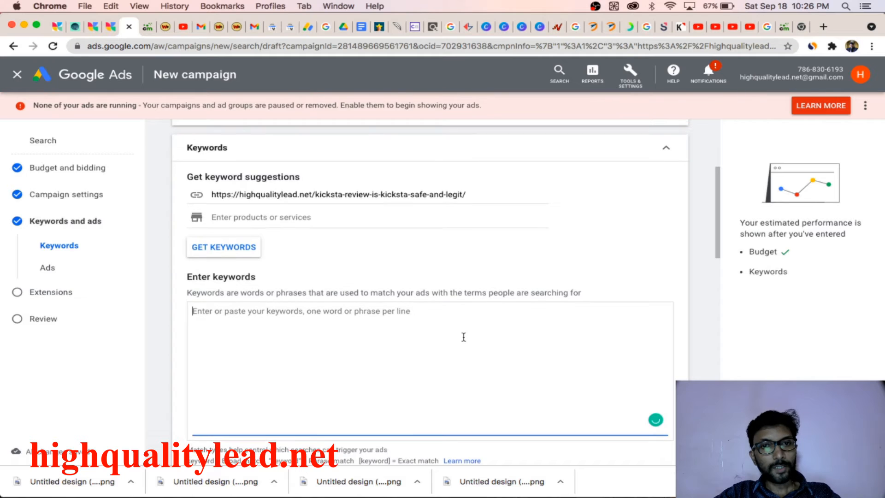
Enter "kicksta" and "kicksta review" on separate lines as the ad group's keywords.
scroll(462, 335, up, 3)
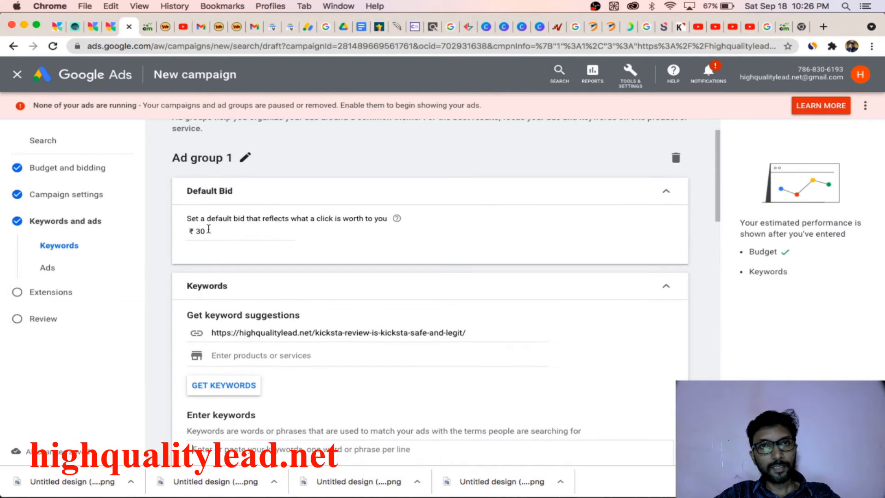
scroll(300, 354, down, 5)
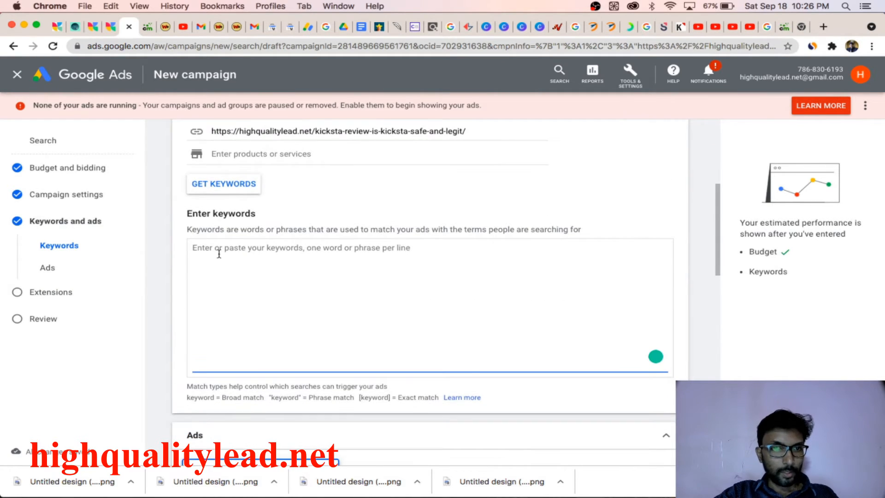
scroll(217, 257, down, 2)
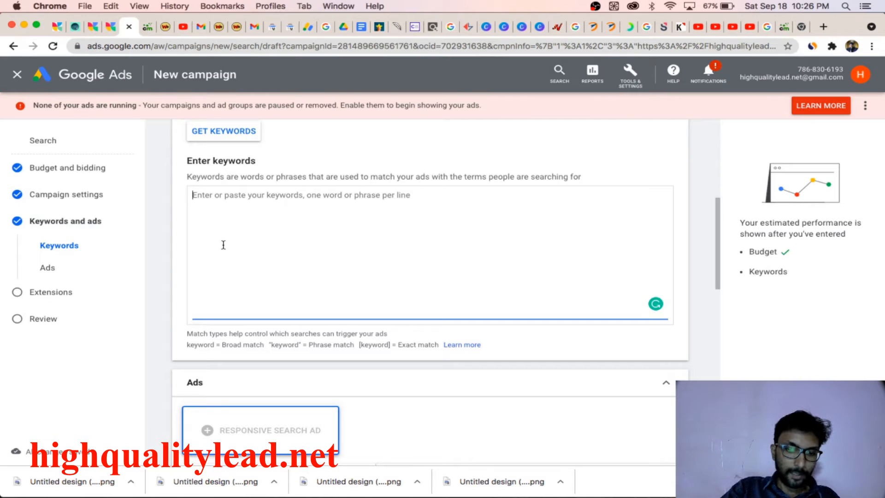
text(kid)
text(ksta)
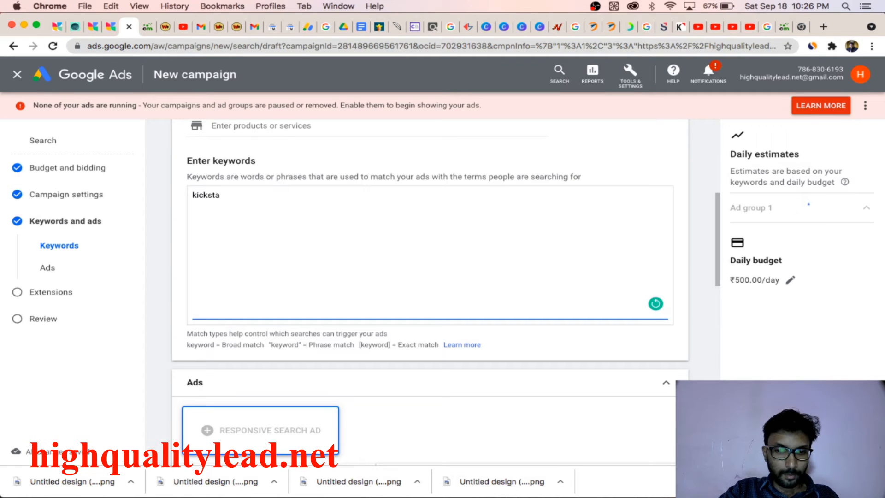
key(Return)
text(k)
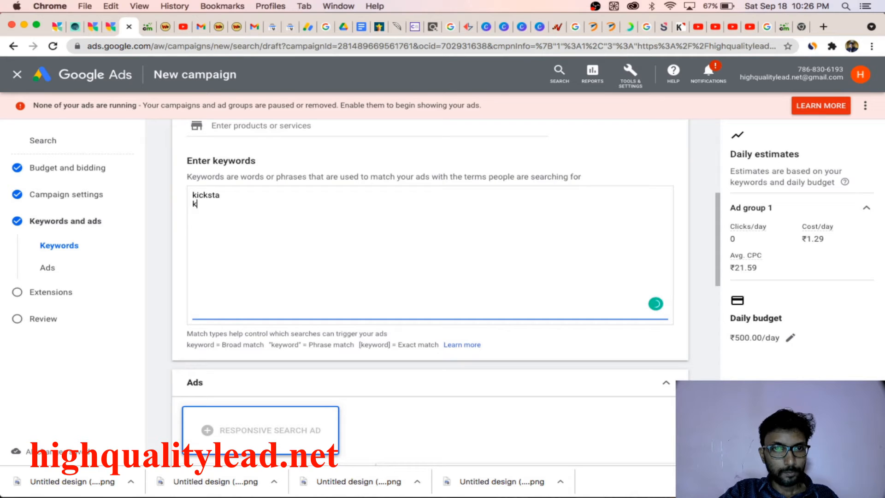
text(icksta)
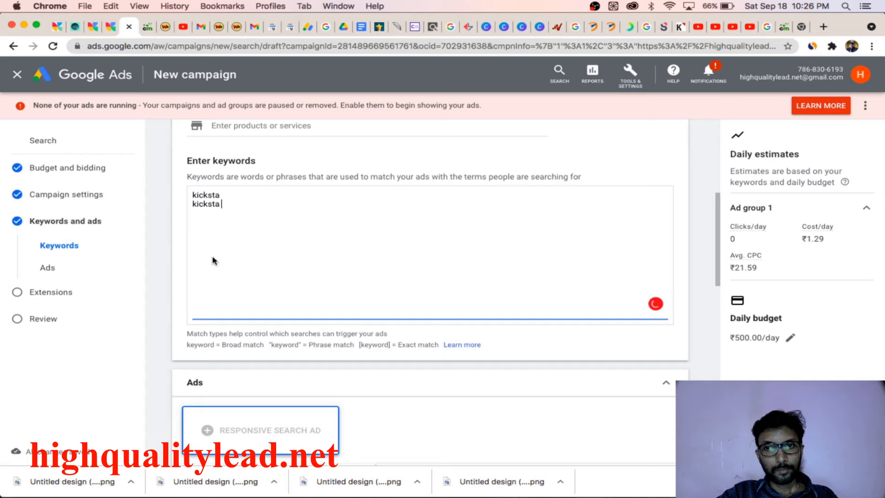
text(review)
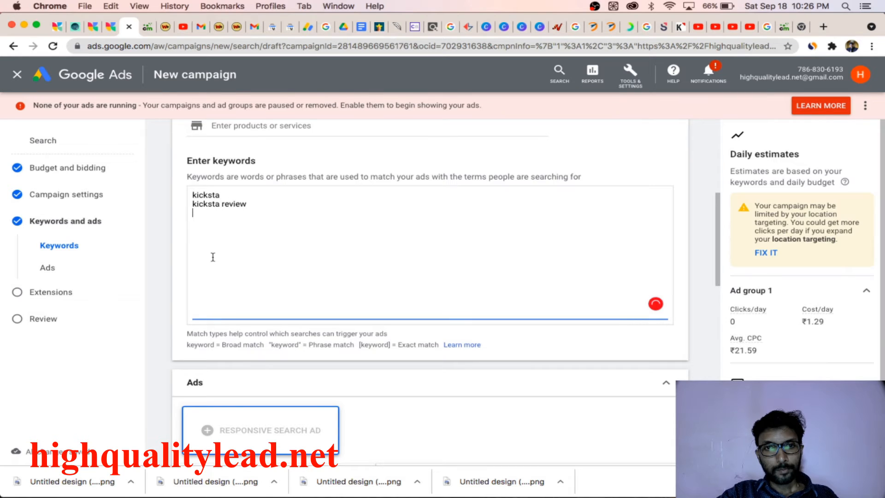
key(Return)
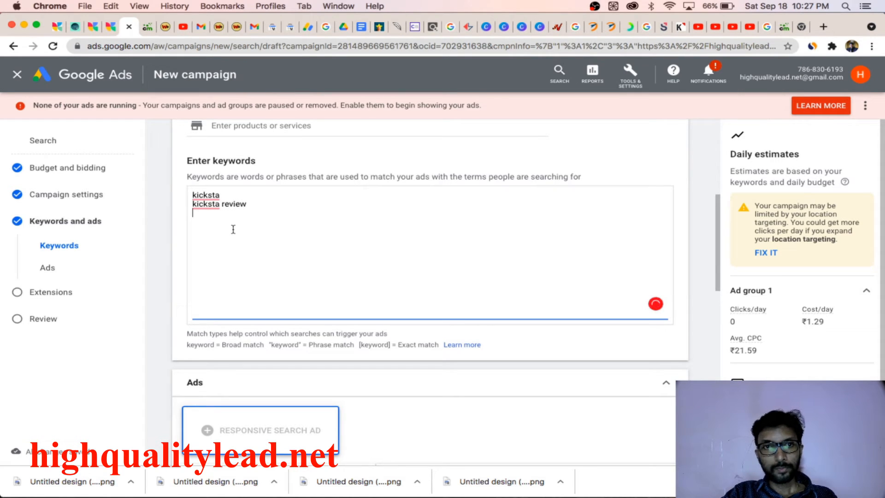
Add "instagram" as a third keyword and enclose all three keywords in square brackets to make them exact match.
text(instagram)
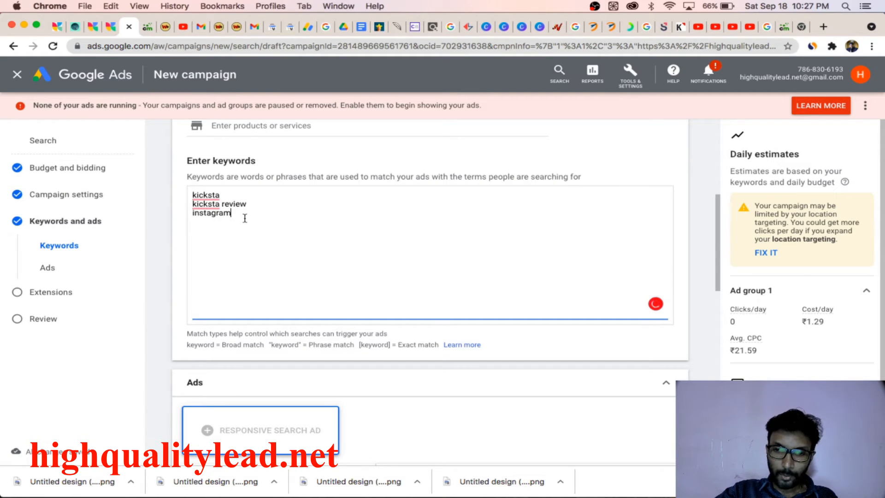
click(191, 213)
click(194, 213)
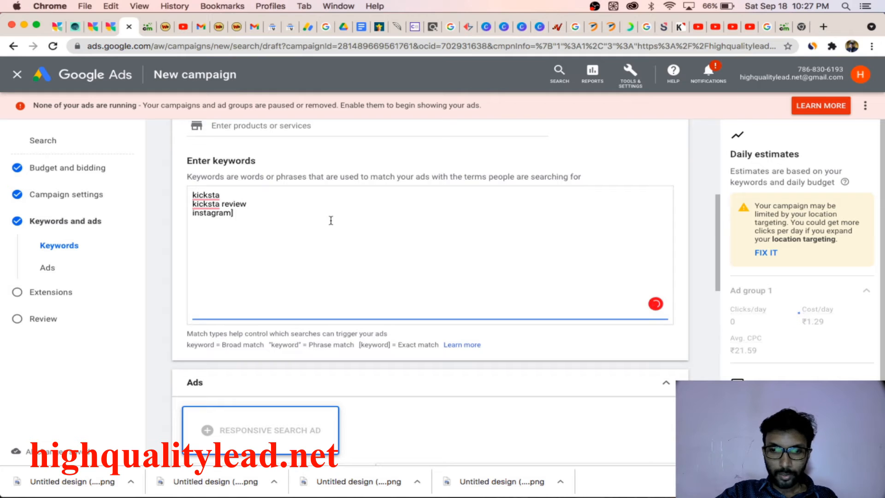
text([)
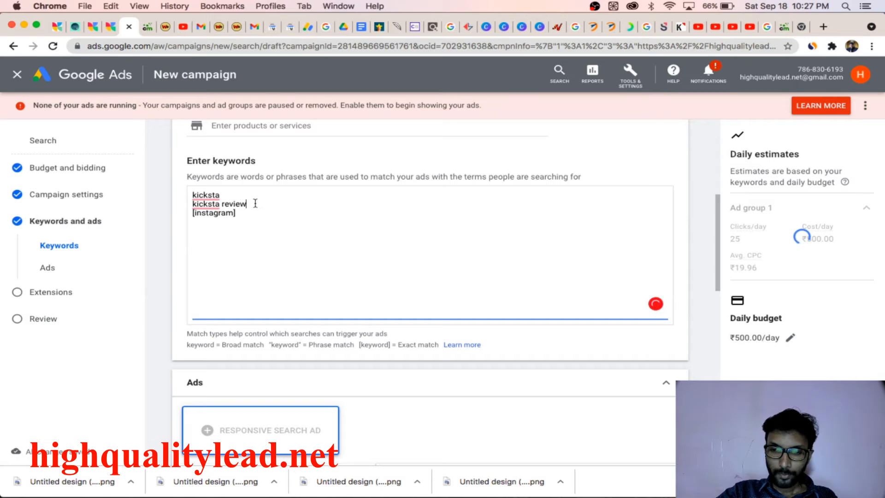
text(])
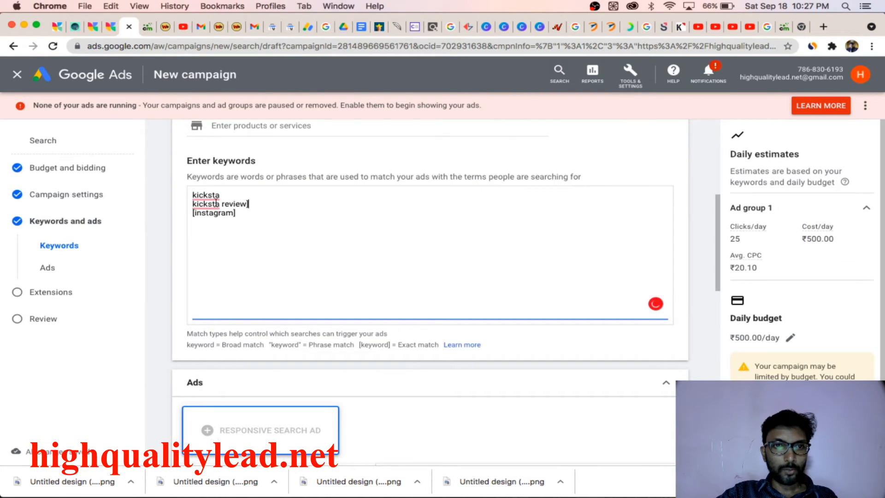
key(super+Left)
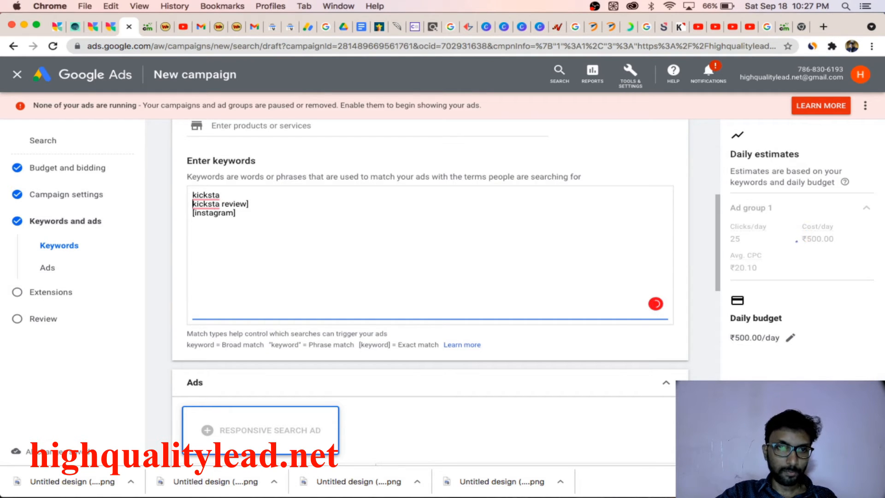
text([)
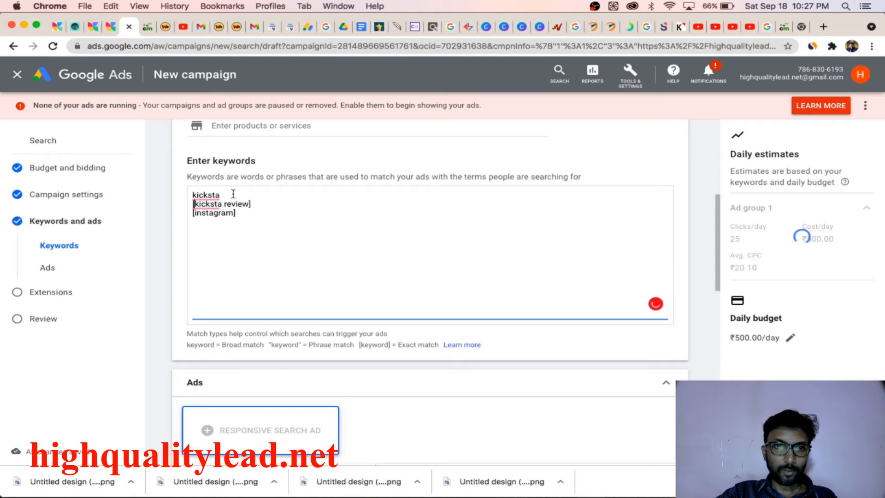
click(230, 194)
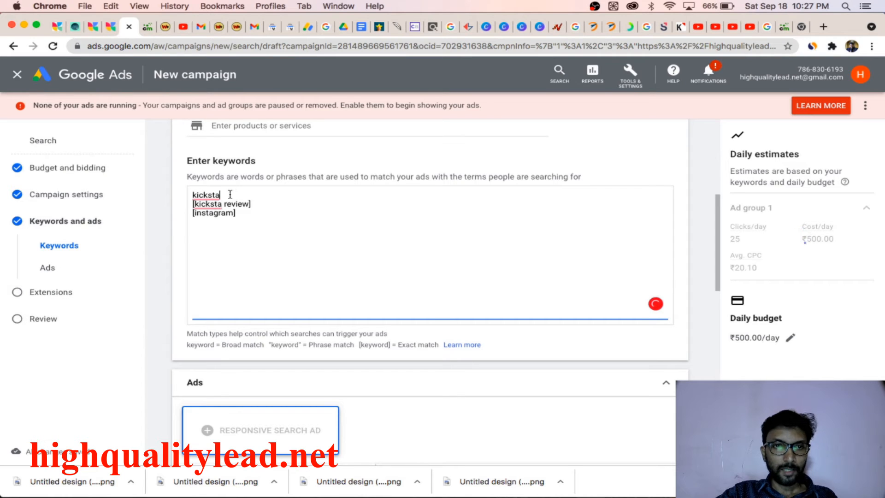
text(])
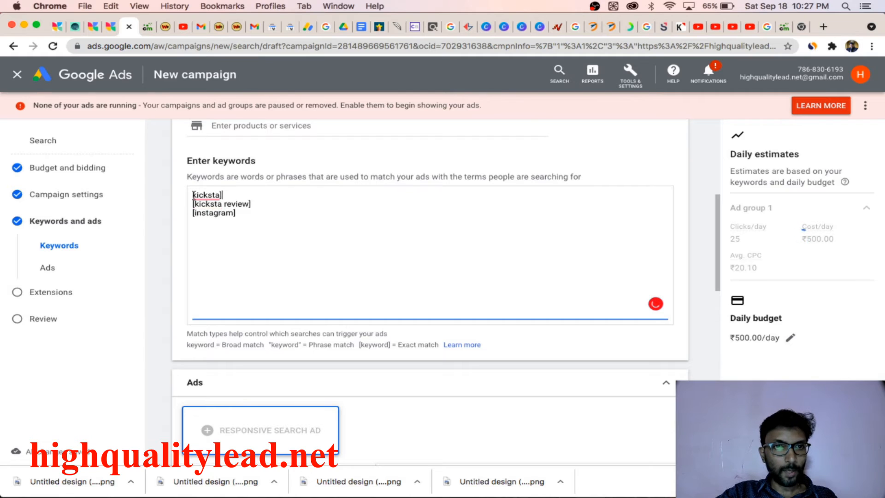
key(Up)
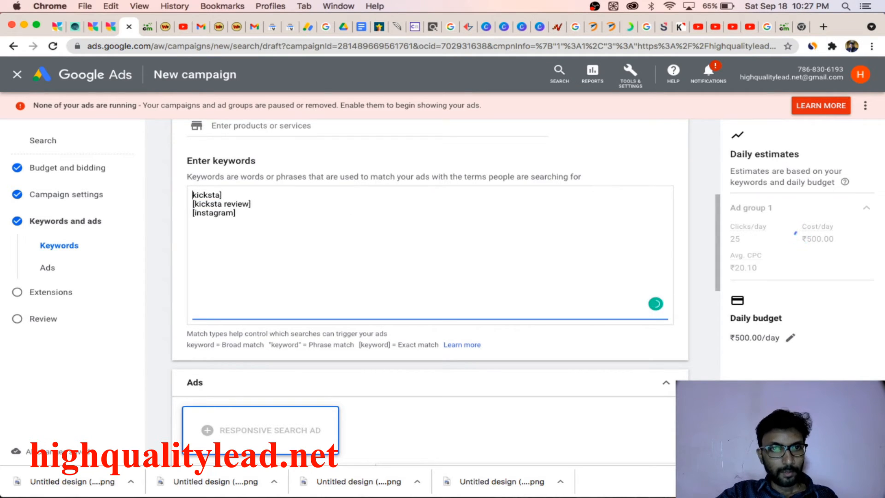
text([)
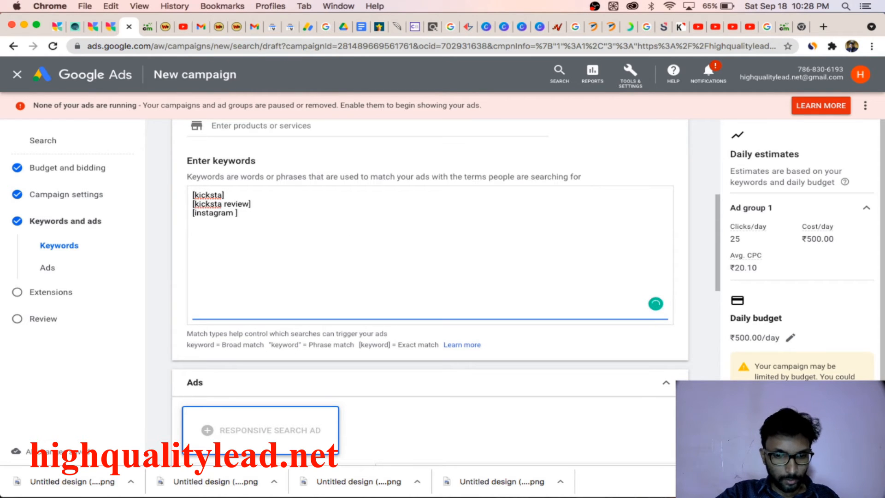
Try extending the [instagram] keyword to [instagram growth], and remove the added word again.
key(BackSpace)
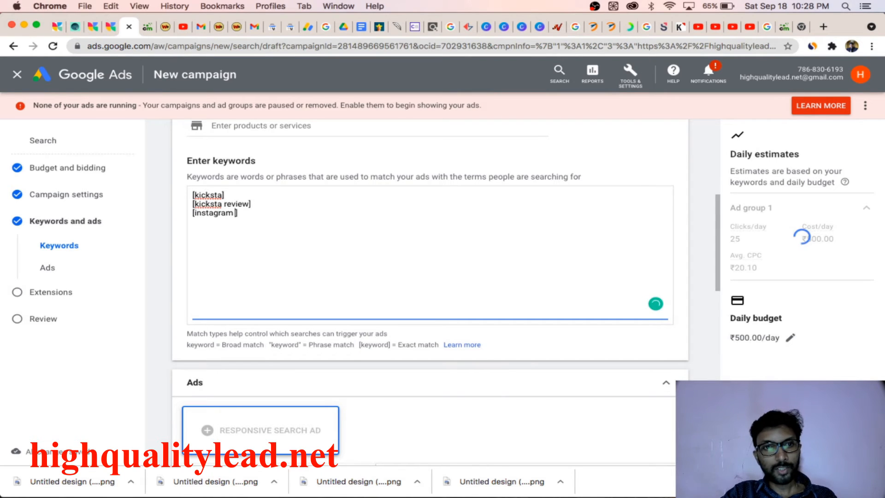
text(growth)
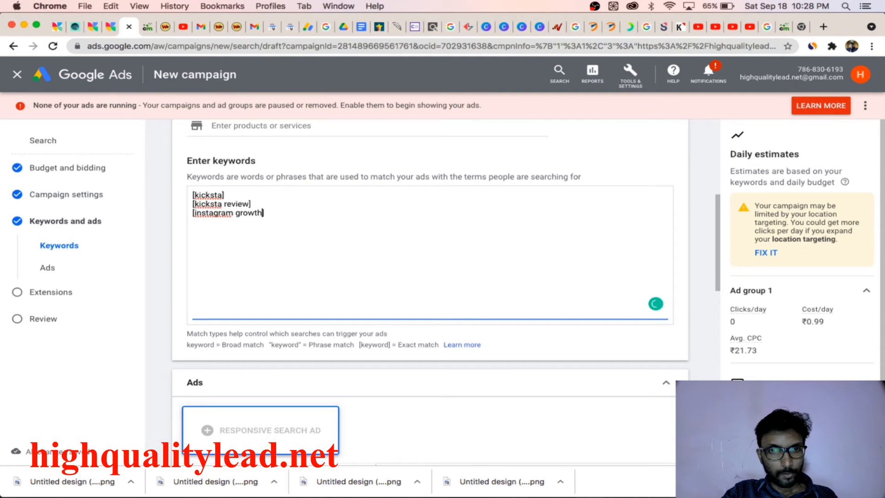
key(BackSpace)
key(BackSpace)
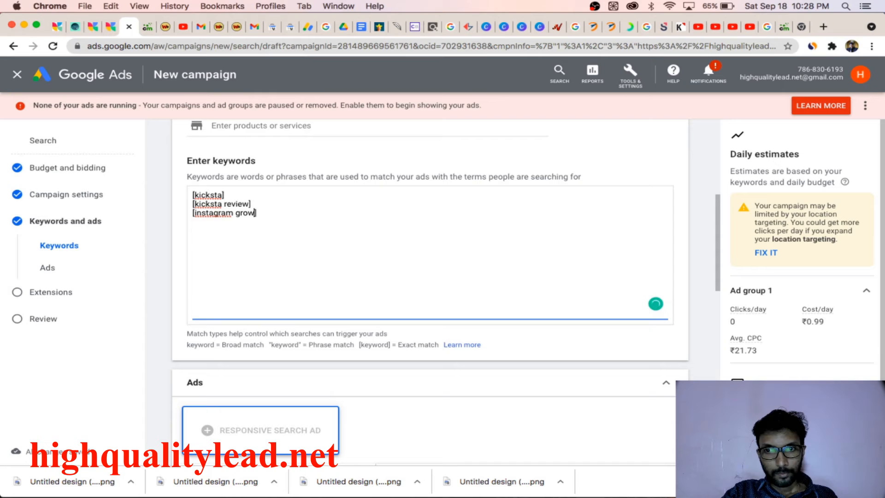
key(BackSpace)
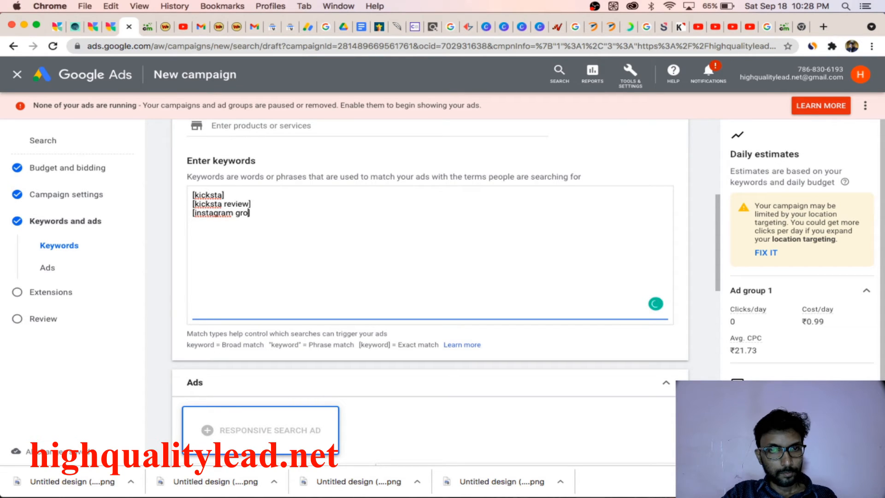
key(BackSpace)
key(BackSpace)
key(BackSpace)
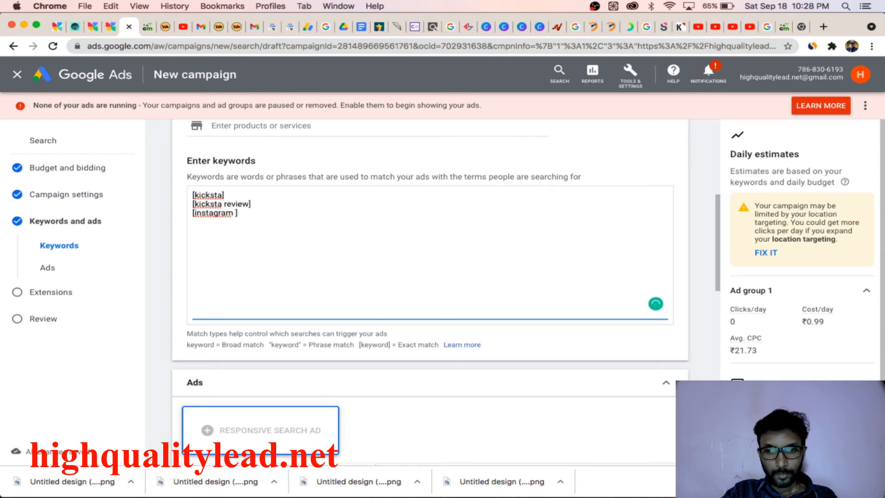
key(BackSpace)
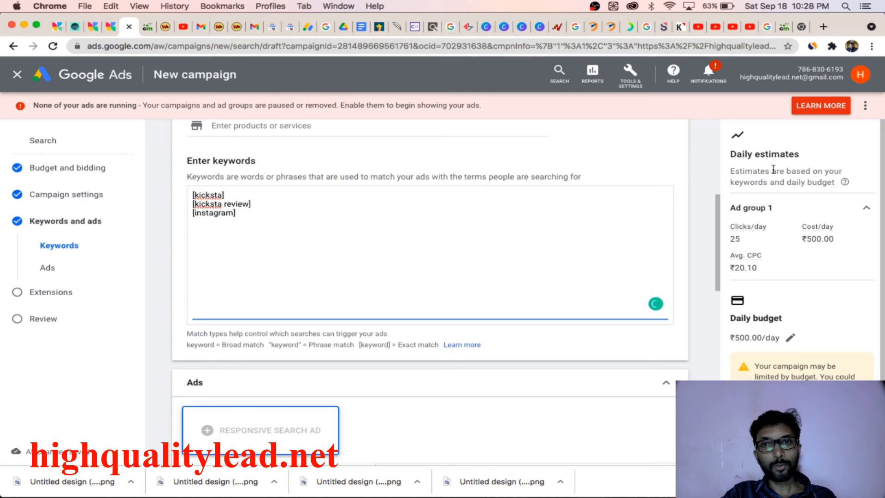
Open Keyword Planner in a separate browser tab and return to the keyword list of the campaign draft.
right_click(630, 82)
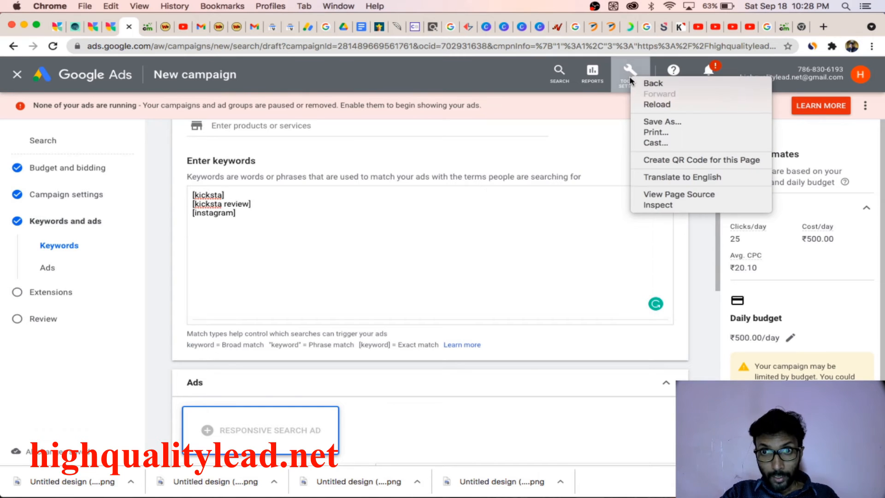
click(627, 81)
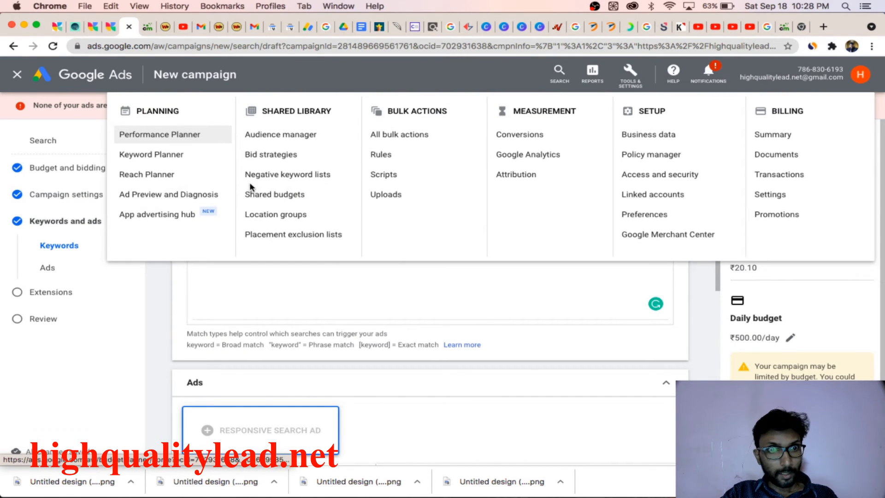
right_click(151, 155)
click(193, 158)
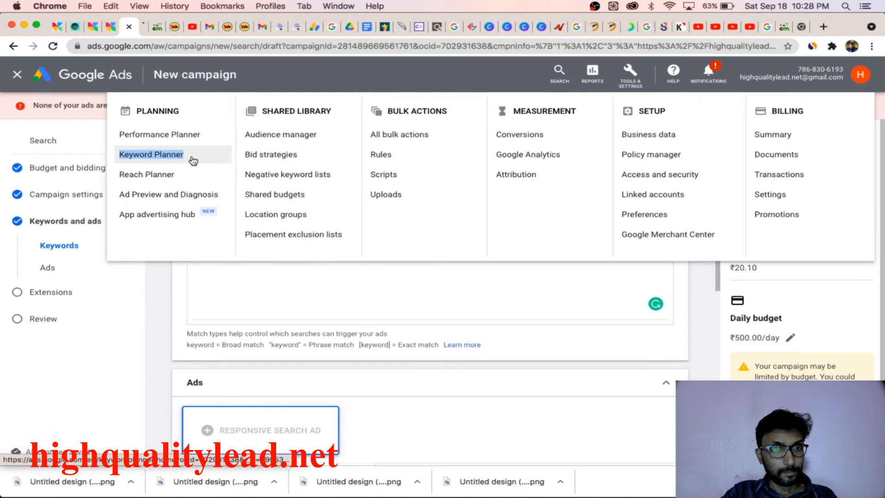
click(147, 27)
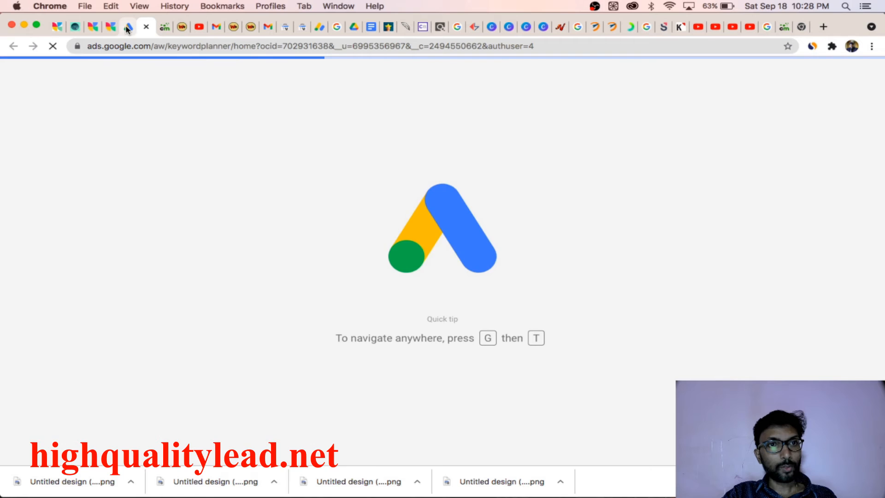
click(126, 28)
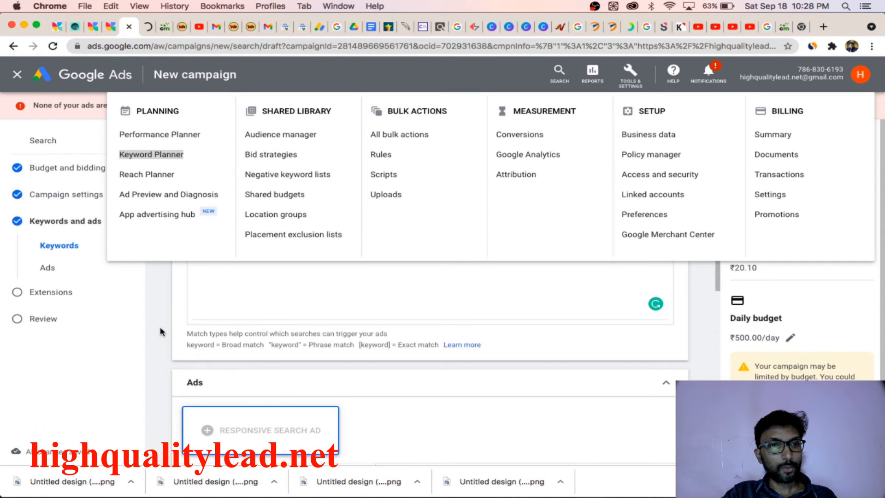
click(253, 317)
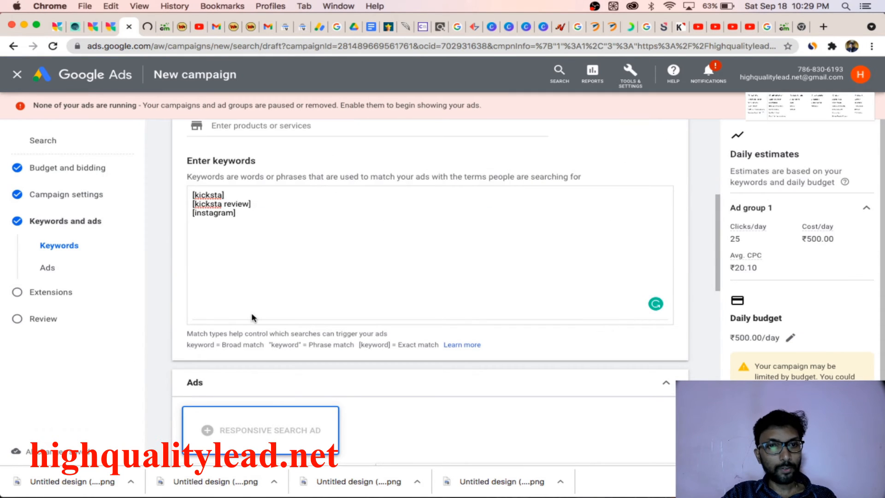
click(258, 288)
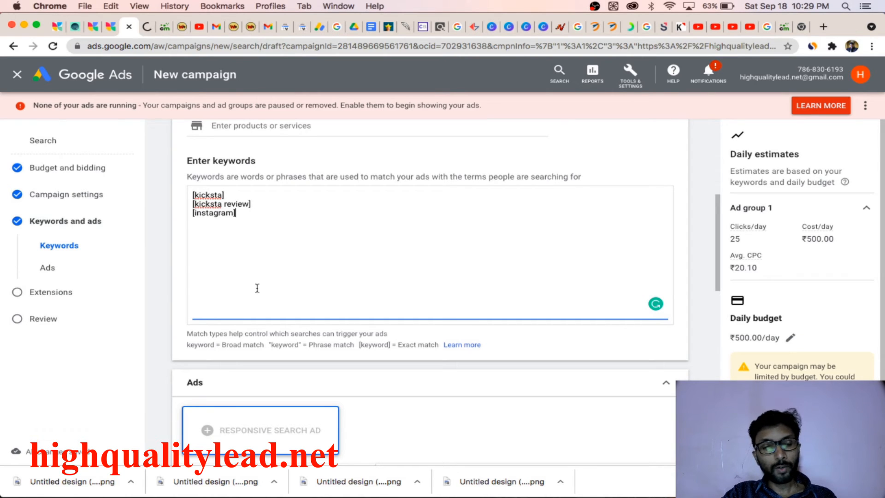
Set the first display path field of the responsive search ad to "kicksta_review".
scroll(373, 303, down, 10)
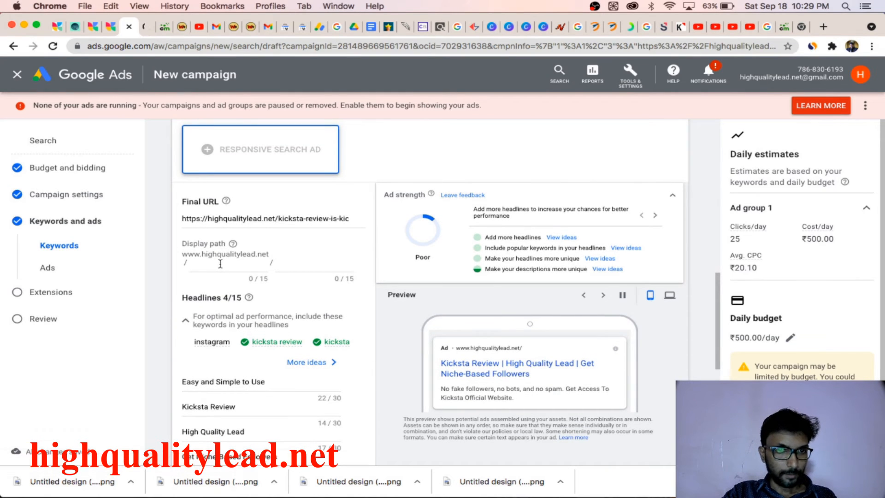
scroll(221, 263, down, 3)
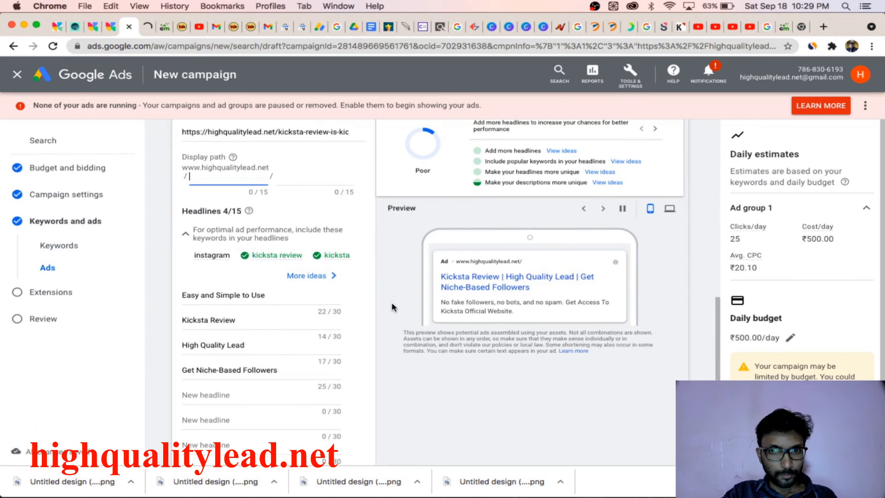
click(202, 177)
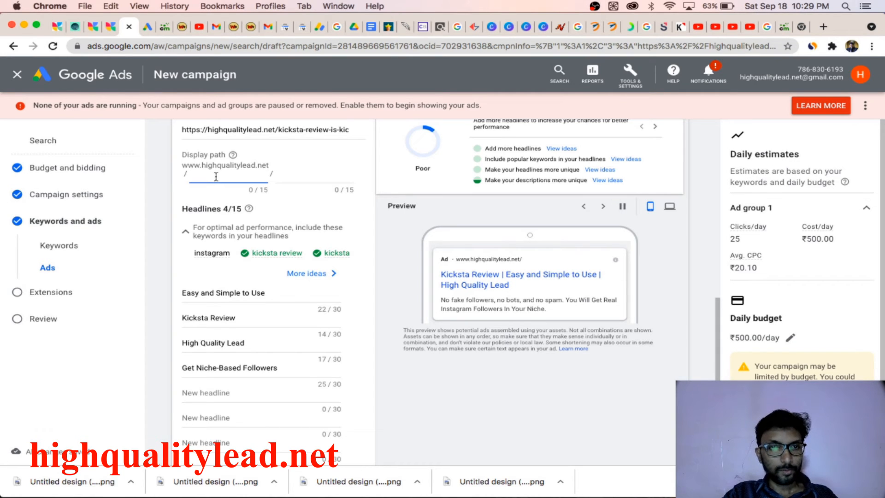
text(kicksta)
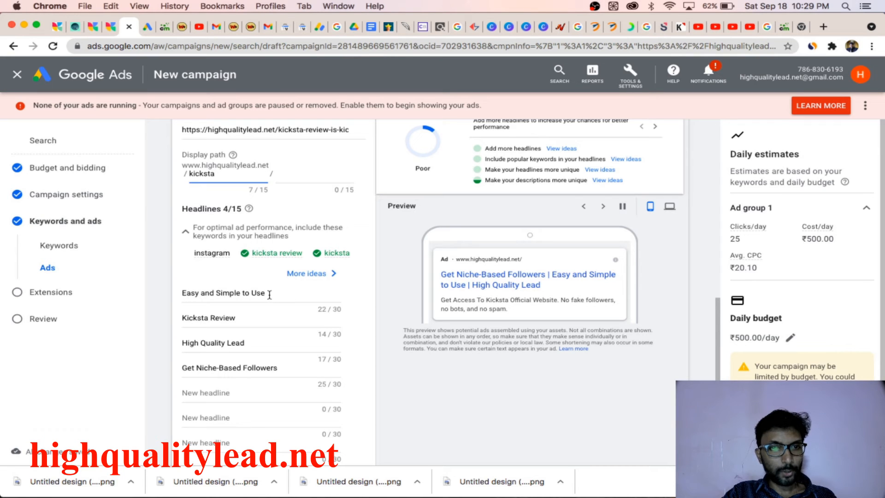
text(_review)
Pin the "Kicksta Review" headline so that it shows only in position 1.
drag(269, 293, 257, 295)
scroll(225, 331, down, 1)
click(253, 326)
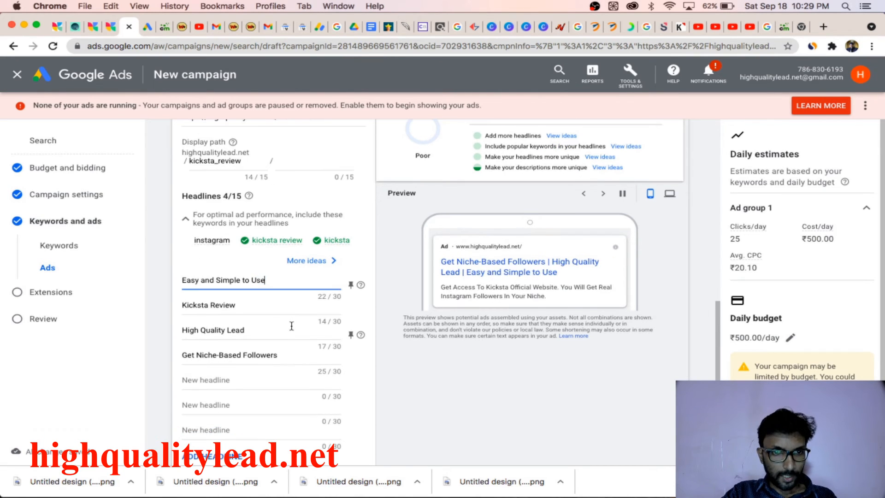
click(351, 310)
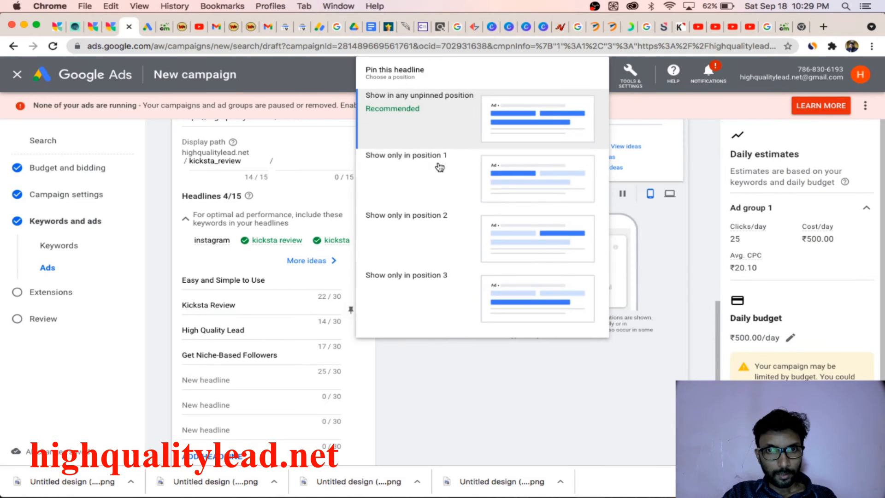
click(439, 167)
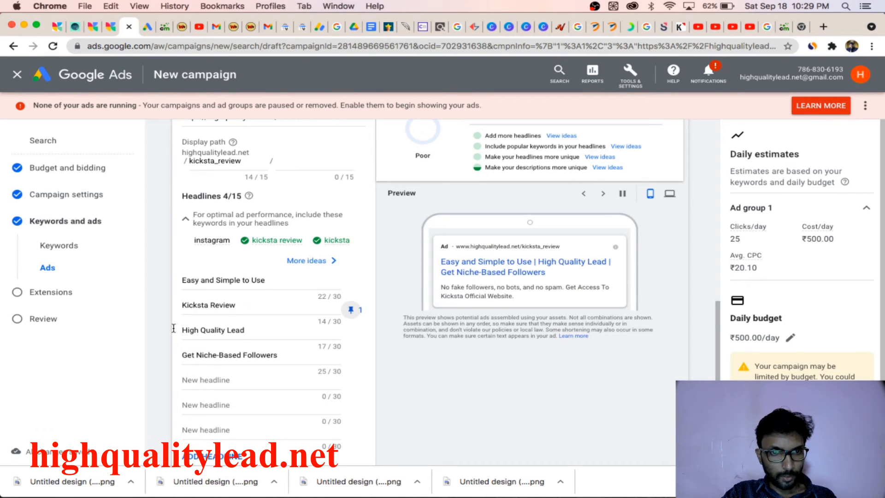
Clear the "High Quality Lead" headline from the ad and review the ad descriptions.
triple_click(240, 330)
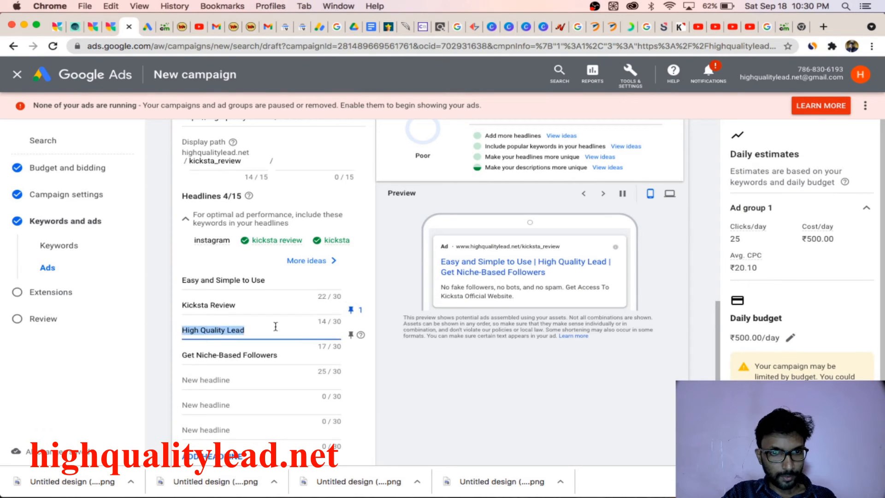
key(BackSpace)
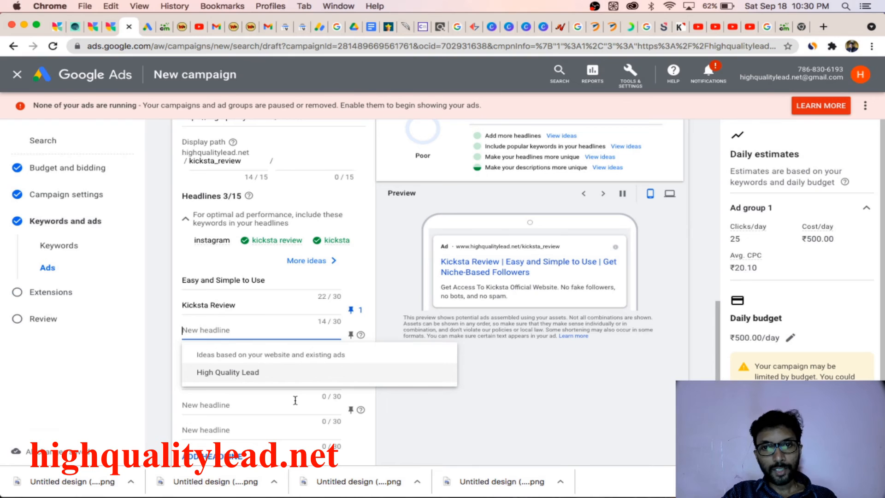
scroll(239, 404, down, 5)
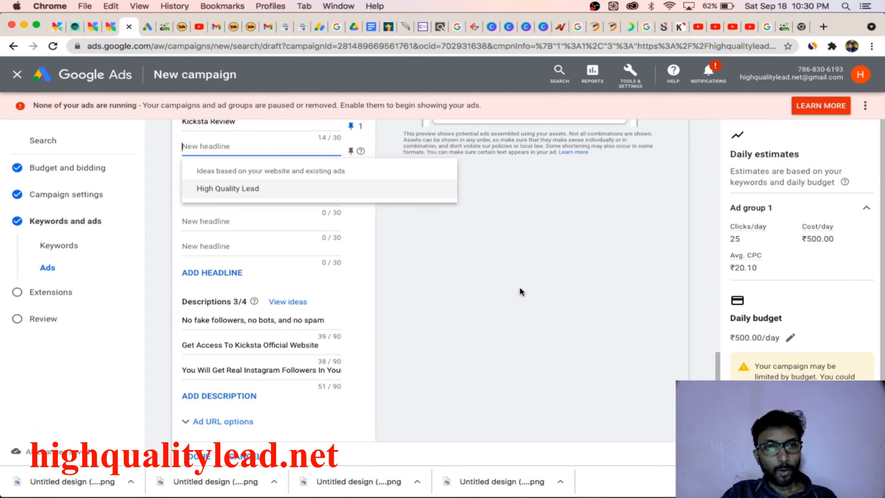
Copy the sentence "Kicksta is an Instagram growth tool that is powered by artificial intelligence." from the Kicksta review blog post.
click(74, 30)
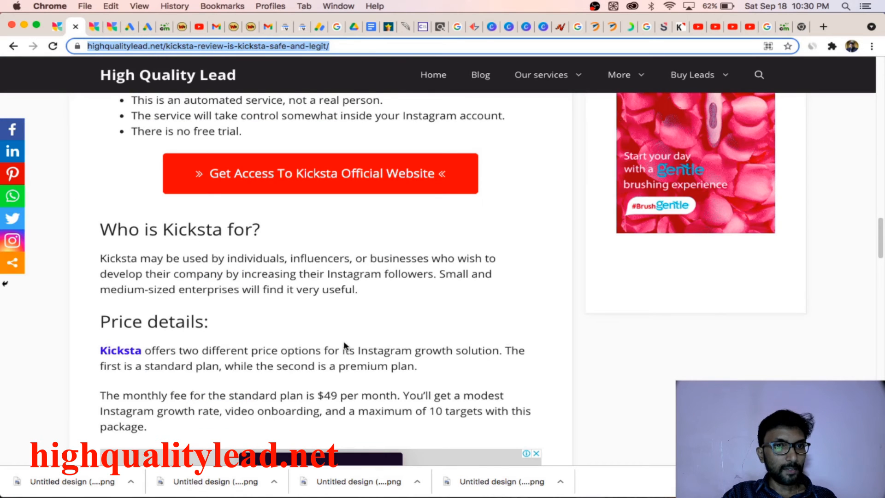
scroll(352, 344, up, 20)
scroll(351, 341, down, 10)
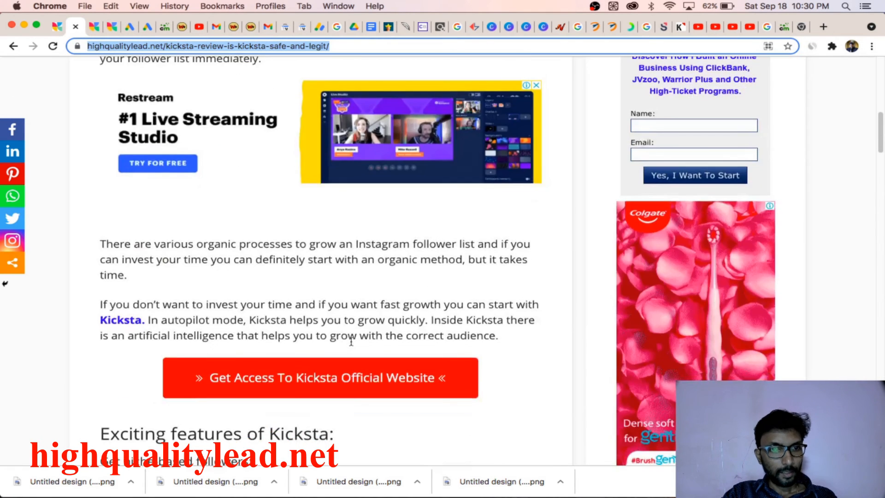
scroll(351, 340, up, 7)
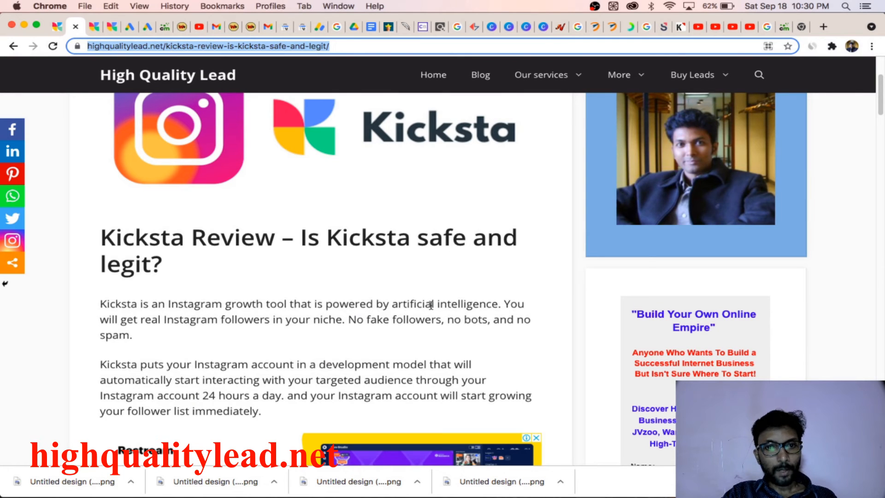
drag(501, 305, 123, 292)
key(super+c)
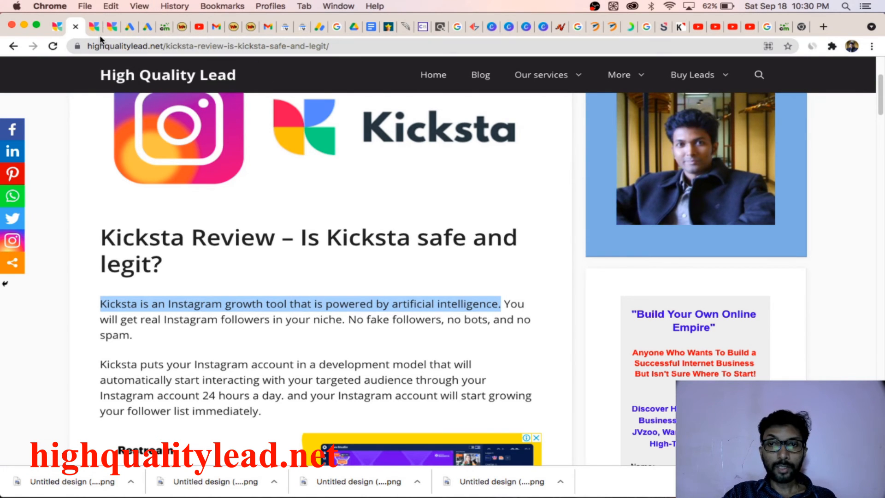
Replace the ad's third description with "Kicksta is an Instagram growth tool that is powered by artificial intelligence.".
click(129, 28)
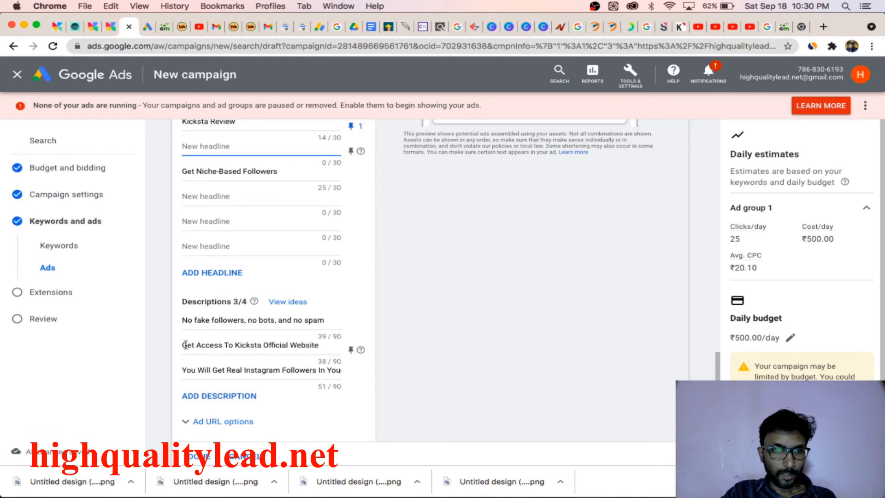
drag(183, 370, 400, 368)
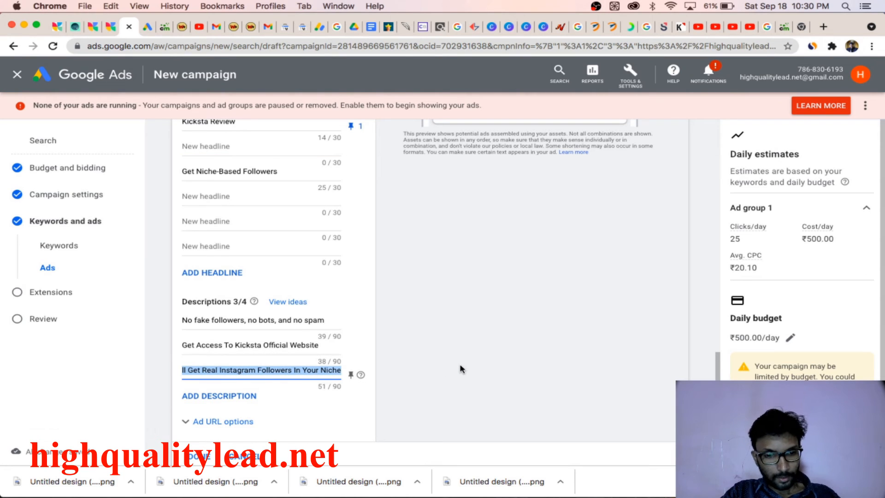
key(cmd+v)
click(431, 359)
Save the responsive search ad, continue to the campaign's extensions and look over the available extension types.
scroll(431, 360, down, 3)
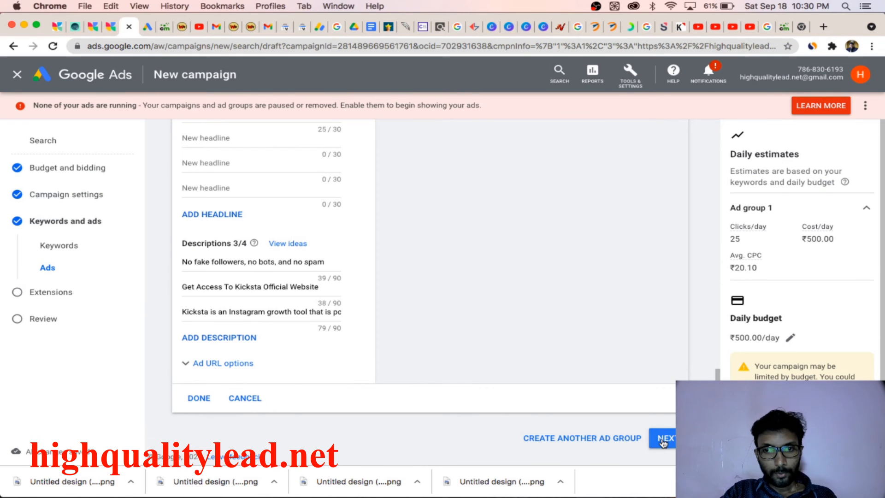
click(662, 441)
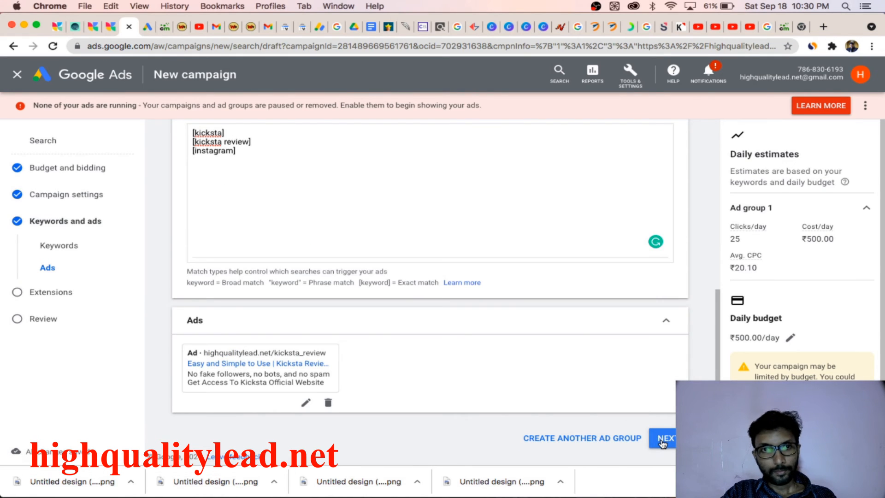
click(662, 441)
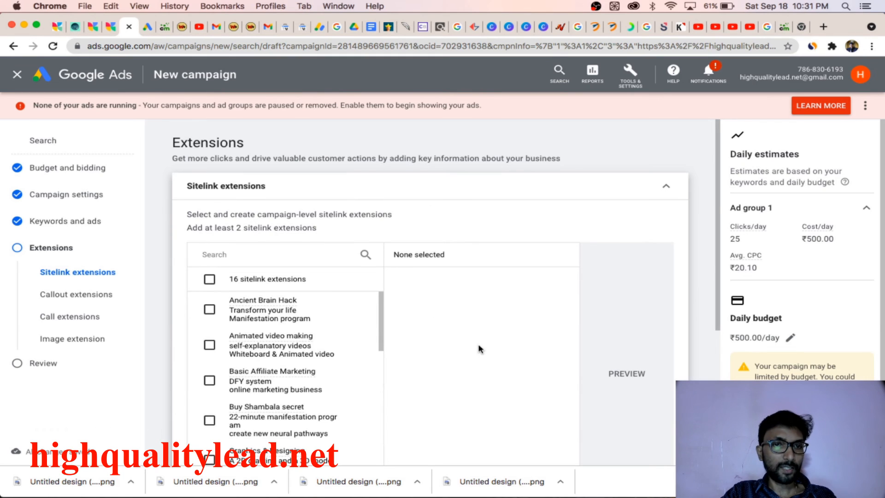
scroll(478, 348, down, 5)
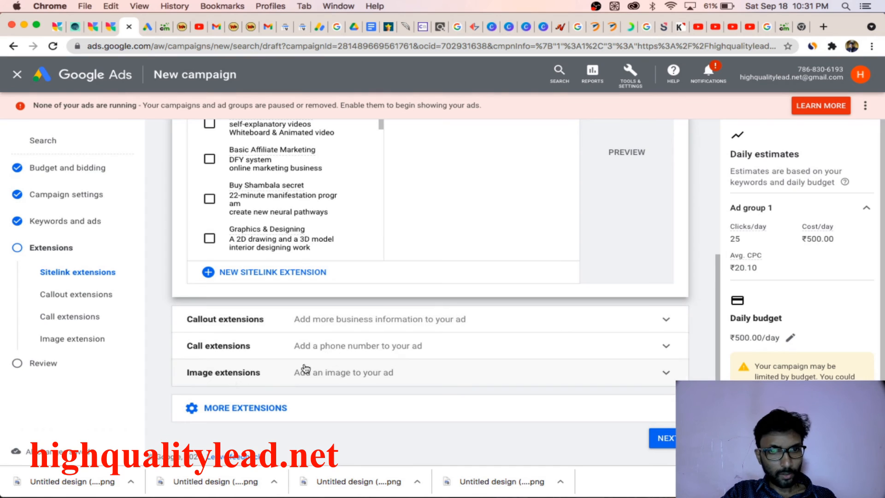
Proceed without adding extensions and review the campaign summary, from budget and bidding to keywords and ads.
click(665, 440)
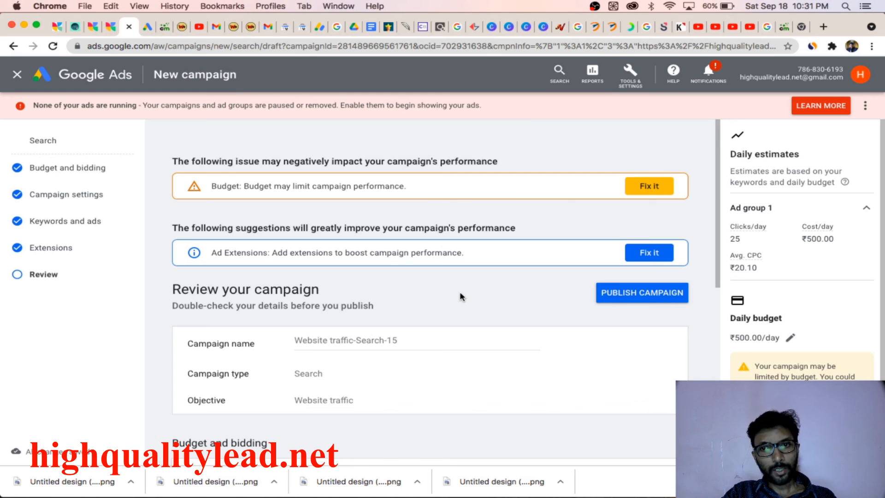
scroll(449, 300, down, 3)
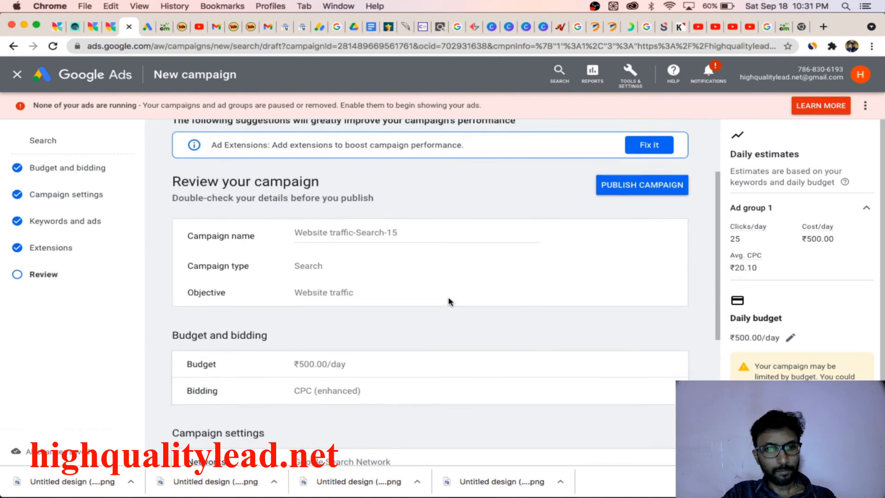
scroll(448, 298, down, 5)
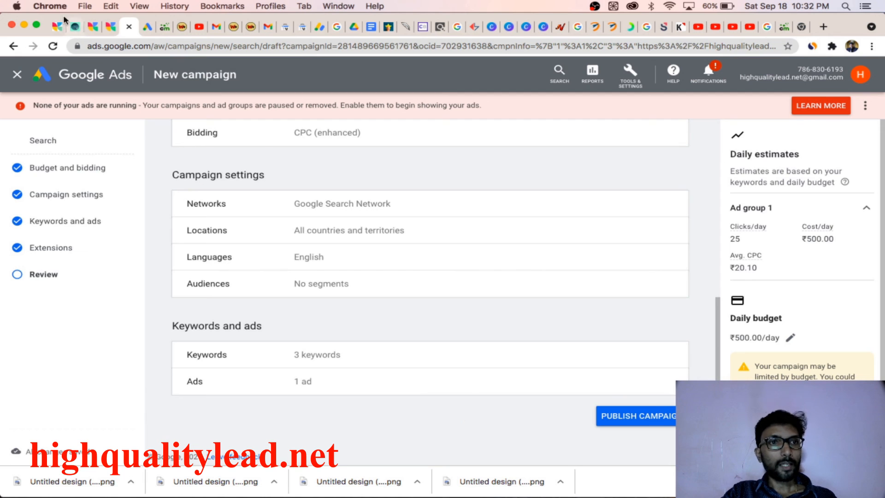
Check the clicks, conversions and commission on the Kicksta affiliate dashboard, and return to the campaign review.
click(57, 29)
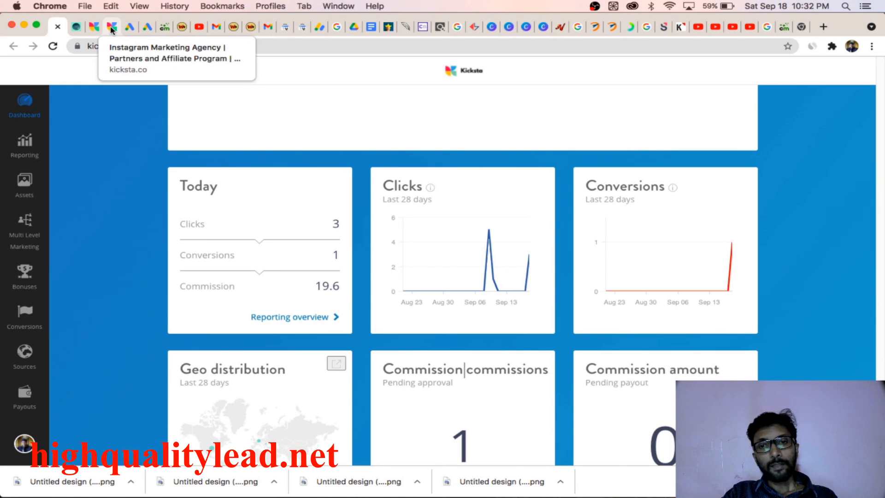
mouse_move(491, 239)
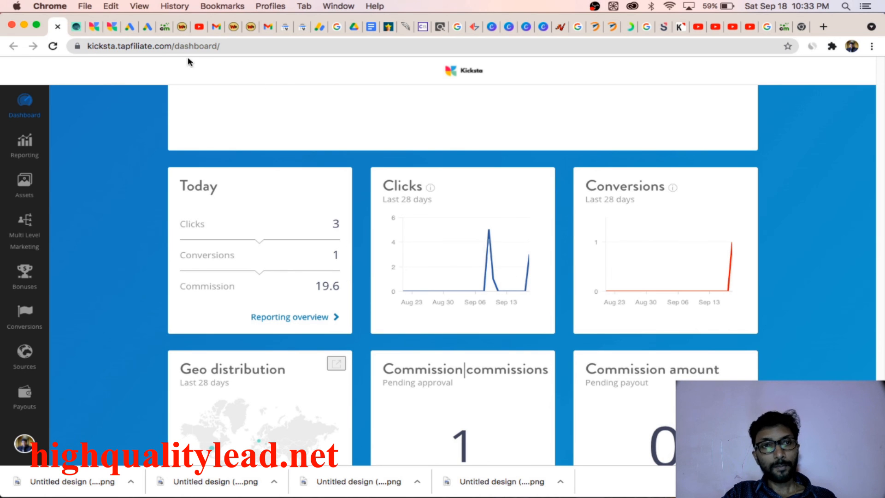
click(146, 29)
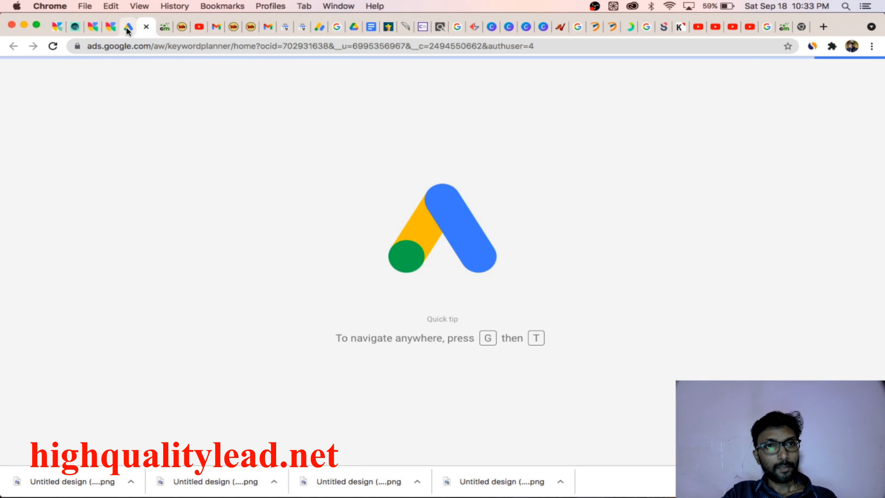
click(130, 27)
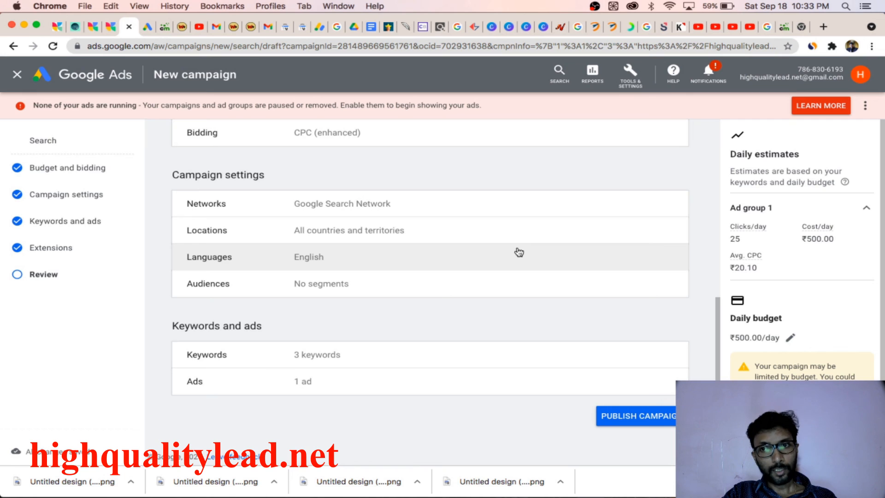